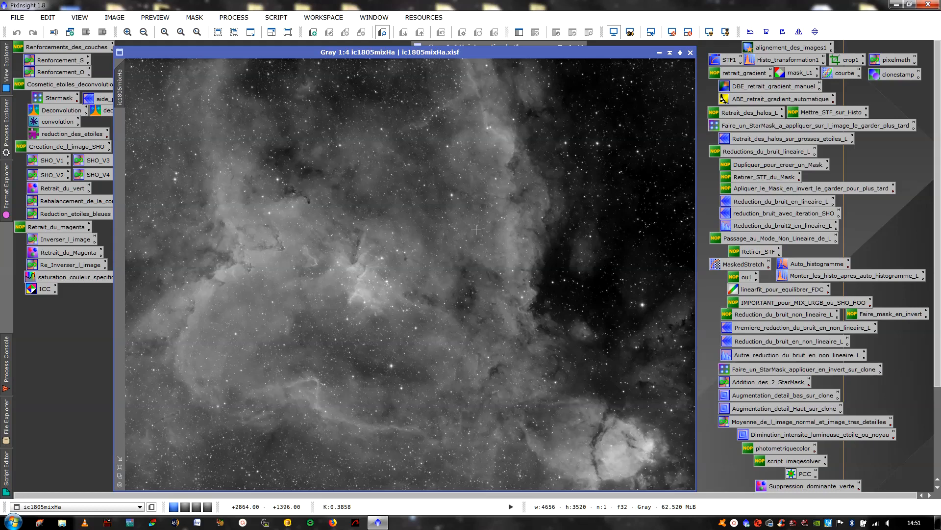
- Examine the stars and nebula detail of the ic1805mixHa image up close
scroll(476, 230, up, 3)
scroll(476, 229, up, 1)
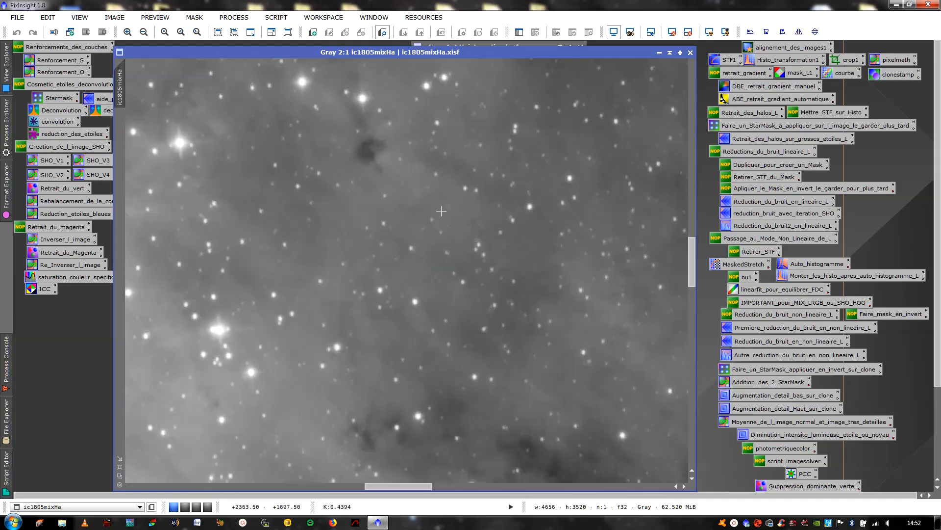
scroll(441, 211, up, 1)
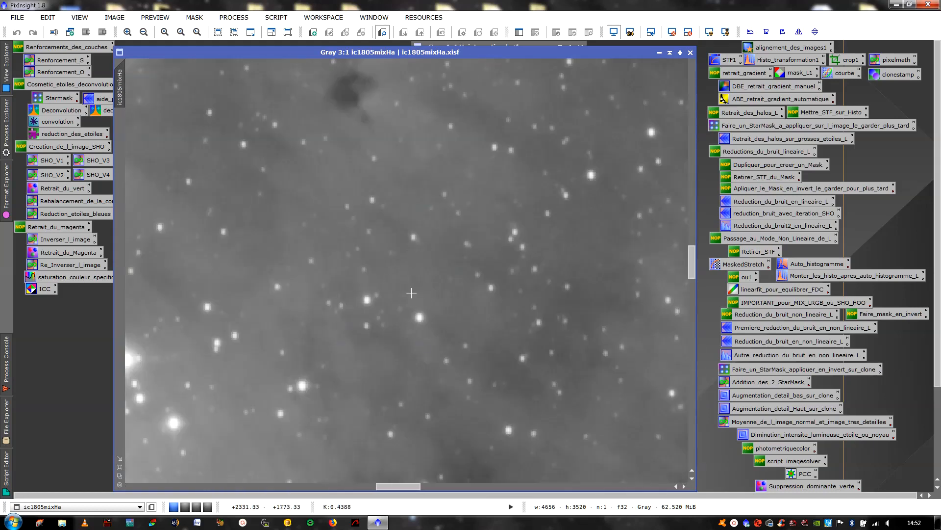
scroll(507, 239, down, 2)
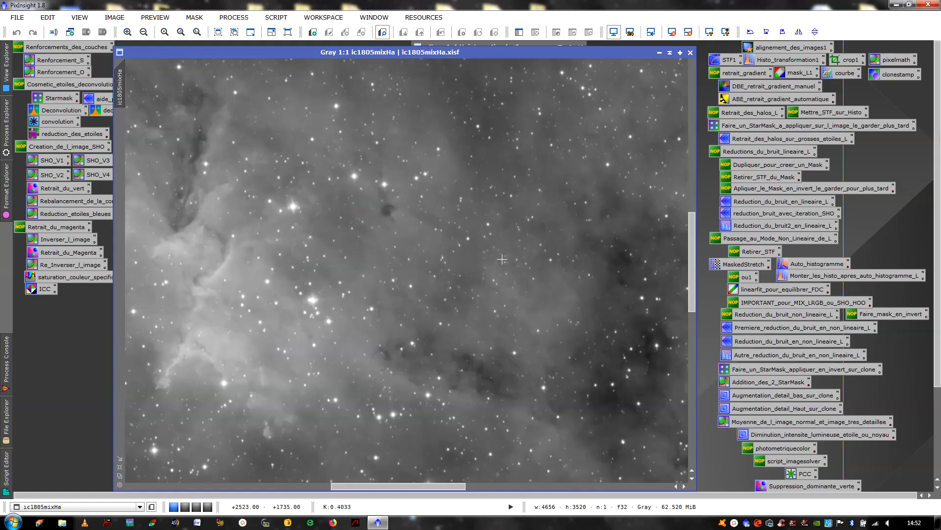
scroll(596, 230, down, 2)
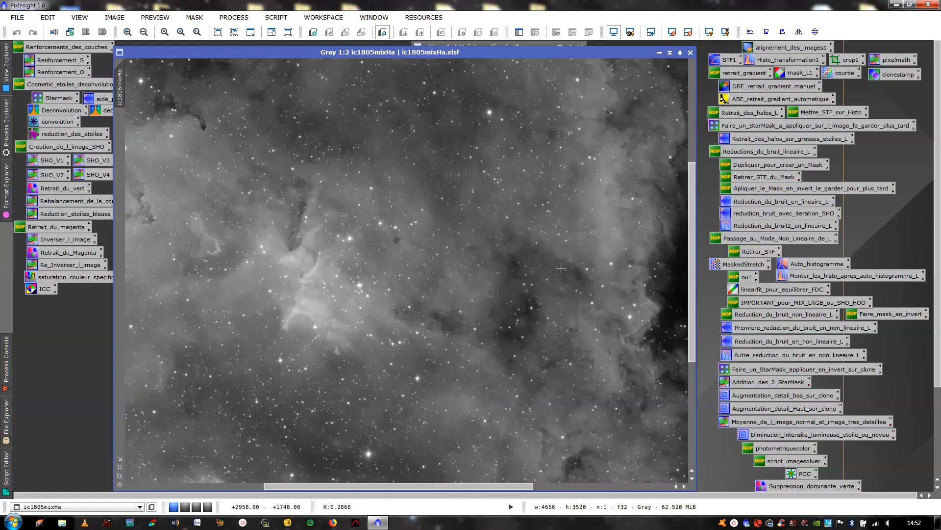
scroll(559, 269, down, 1)
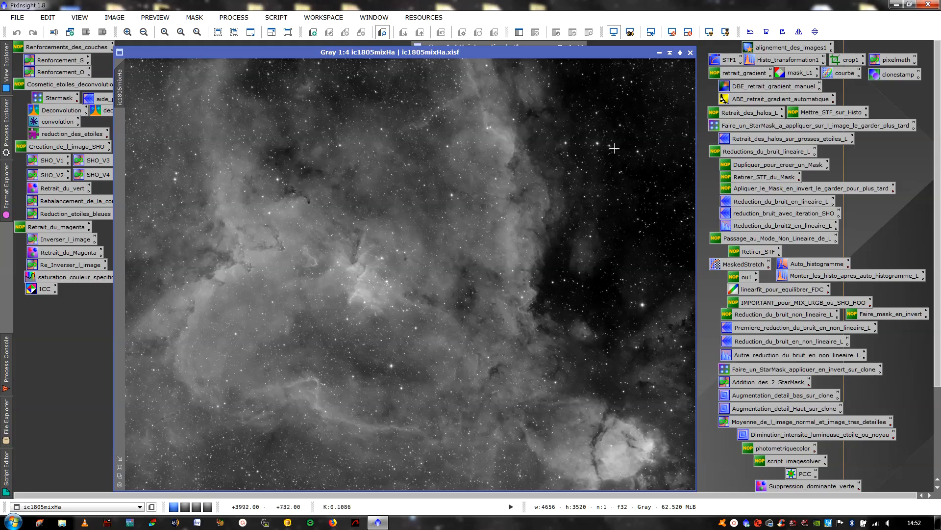
- Iconize the ic1805mixHa image, restore the Haintegration image and apply an automatic screen stretch to it
click(669, 53)
click(487, 46)
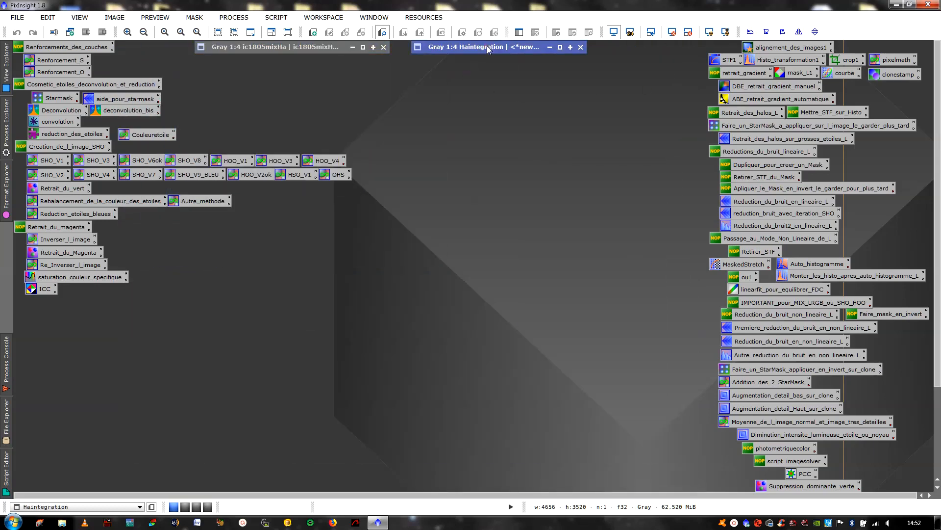
click(560, 49)
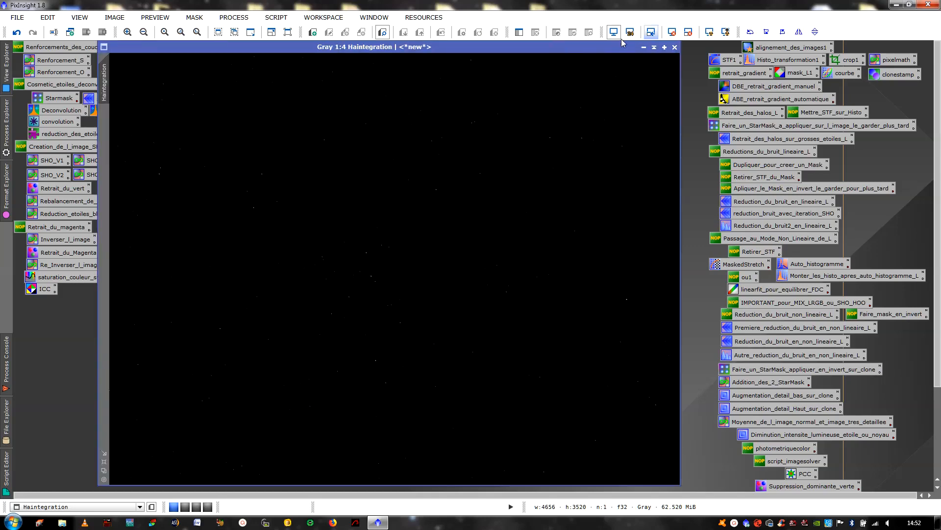
click(707, 36)
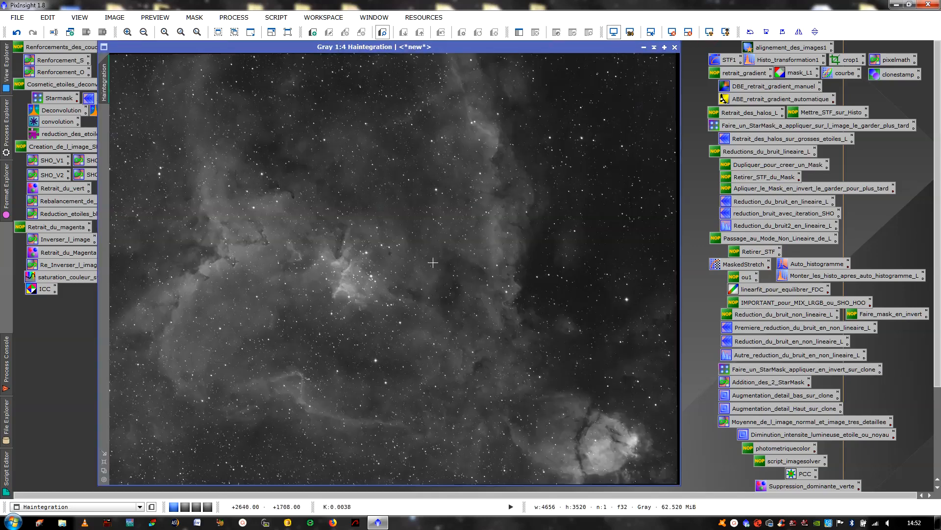
- Generate a star mask from Haintegration with the saved StarMask settings: noise threshold 0.2, scale 6 and smoothness 16
double_click(741, 126)
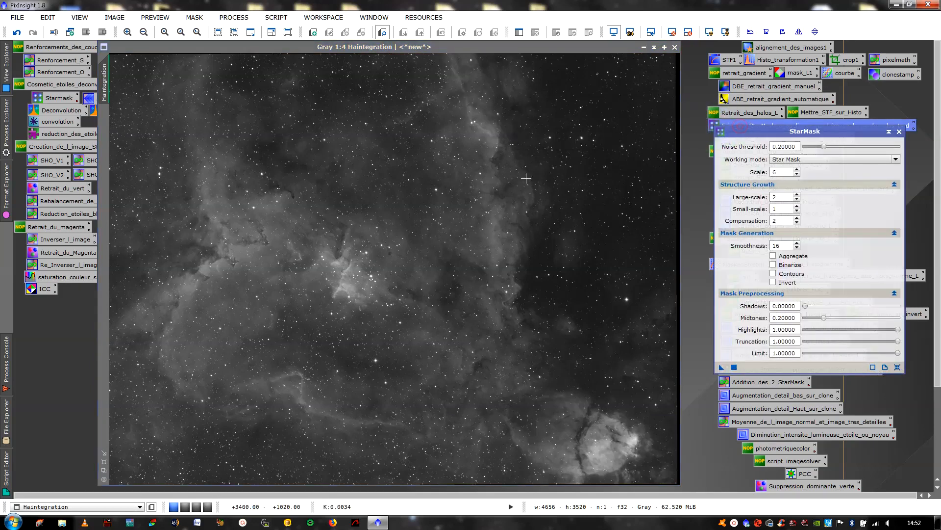
key(F5)
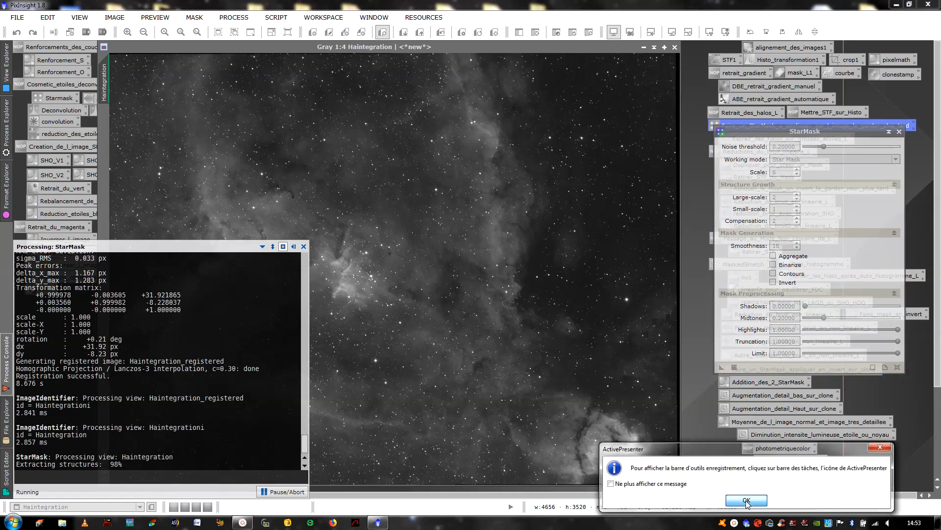
click(745, 501)
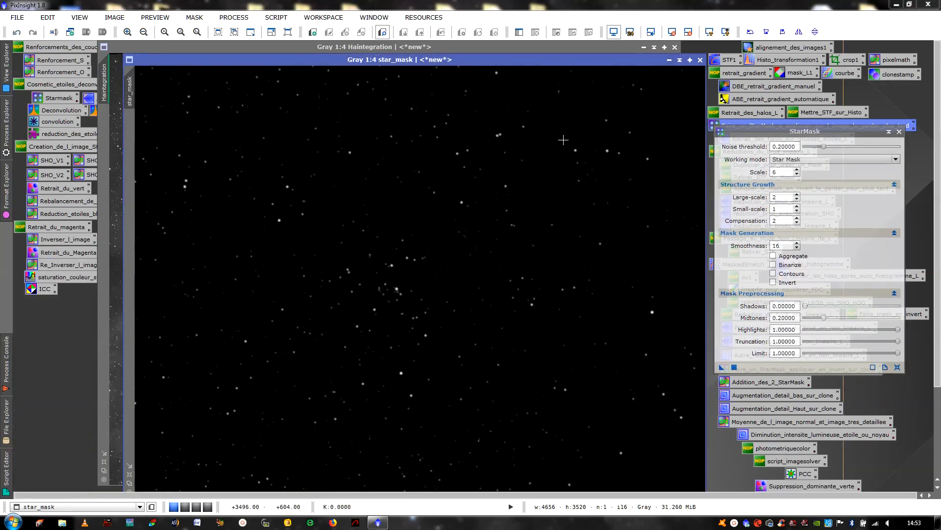
click(899, 131)
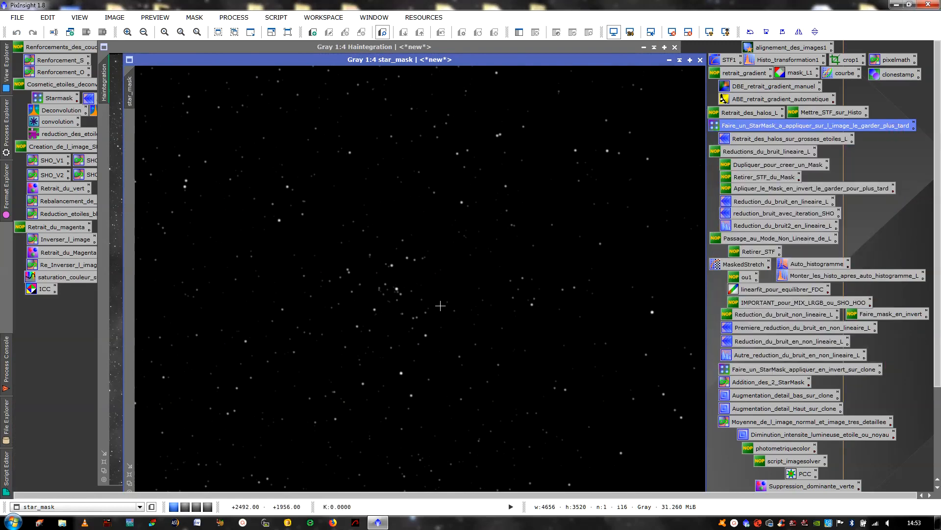
- Close the Haintegration image and park the iconized star_mask window along the workspace's upper edge
click(680, 60)
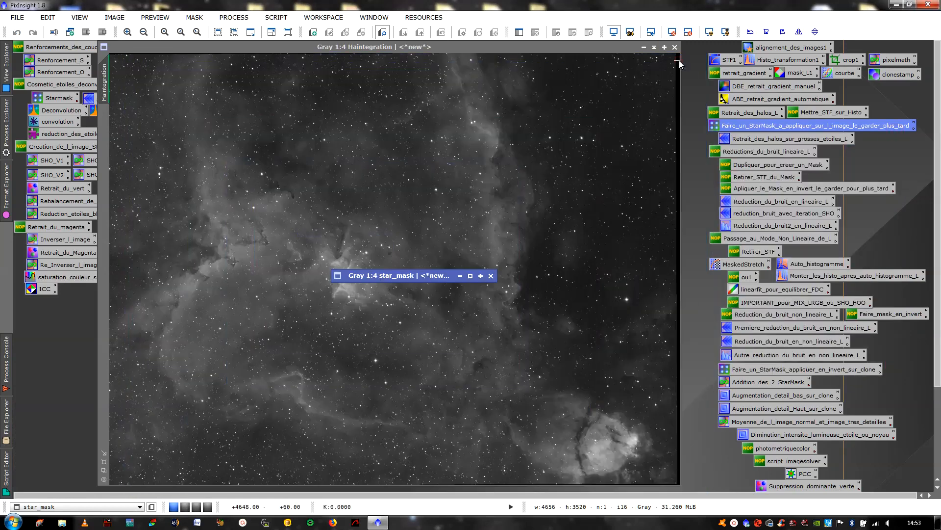
click(483, 150)
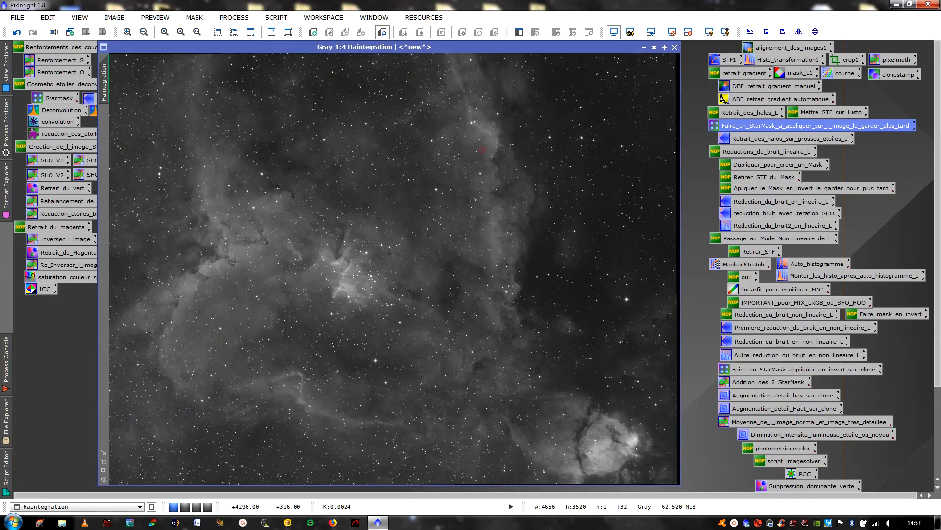
click(674, 47)
click(543, 295)
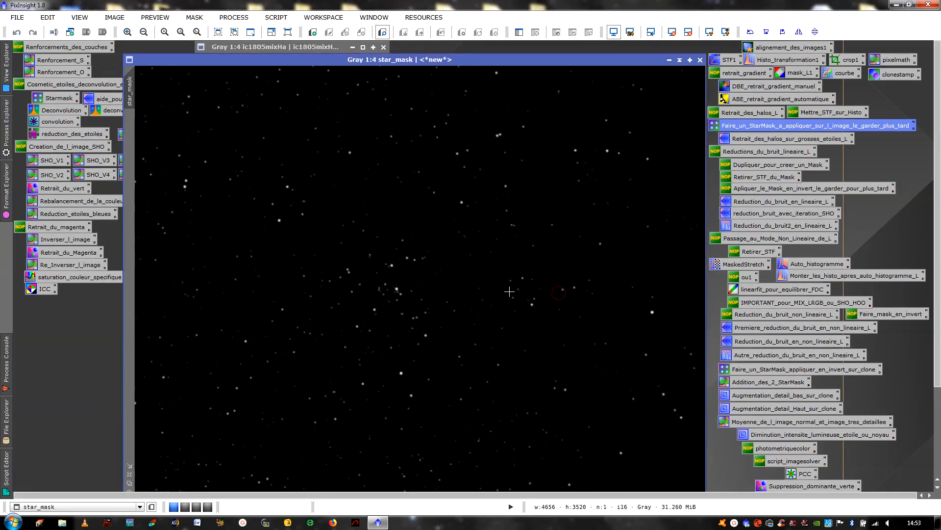
click(679, 61)
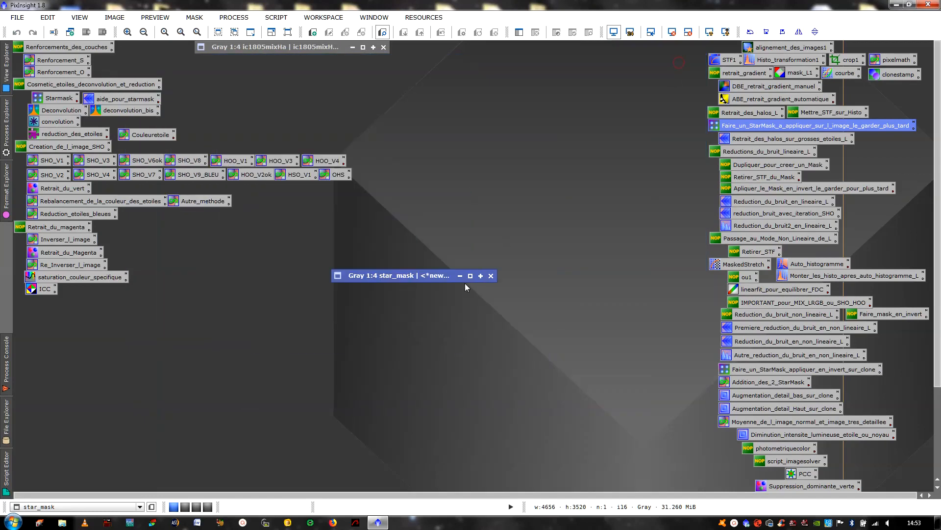
drag(433, 276, 616, 51)
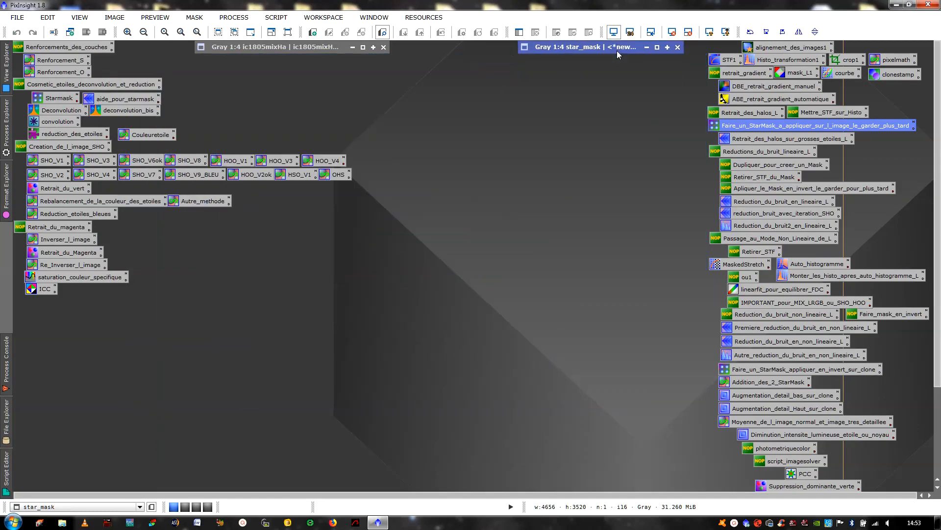
- Restore the ic1805mixHa image and duplicate it as a clone
click(363, 48)
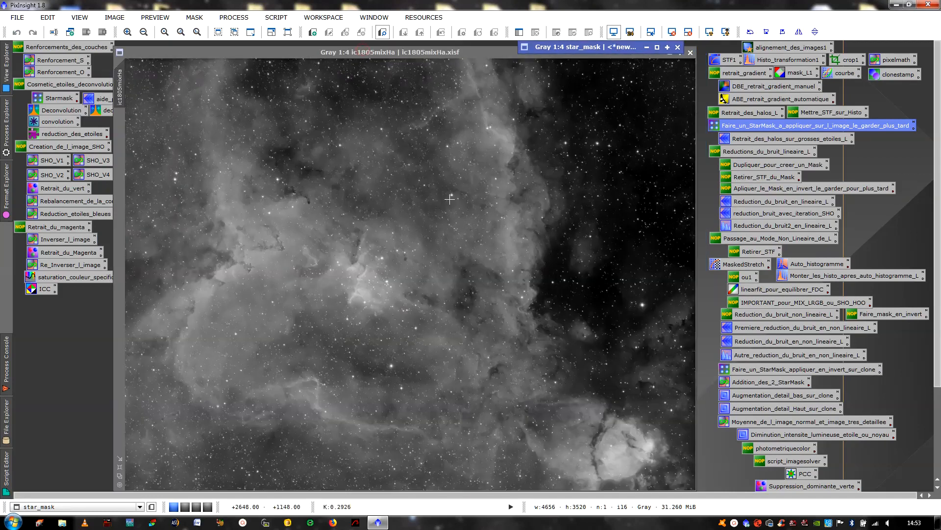
right_click(358, 218)
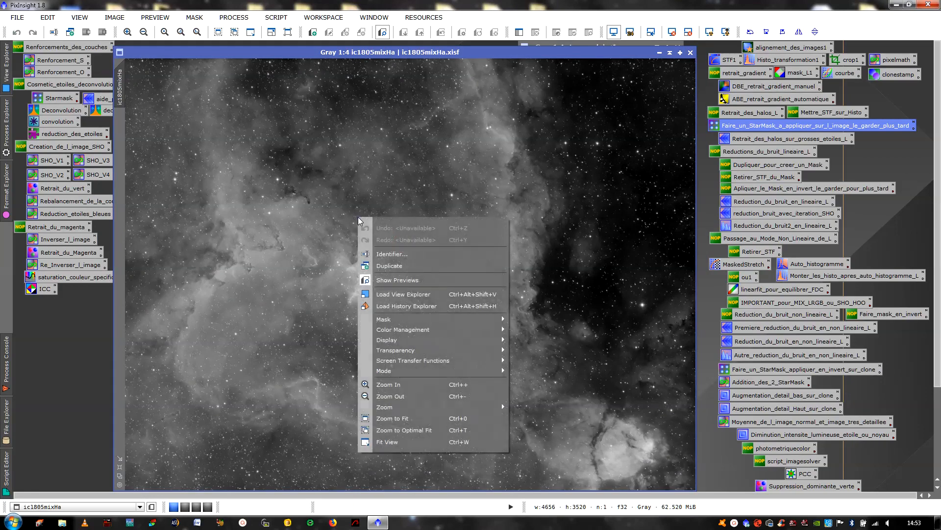
click(383, 266)
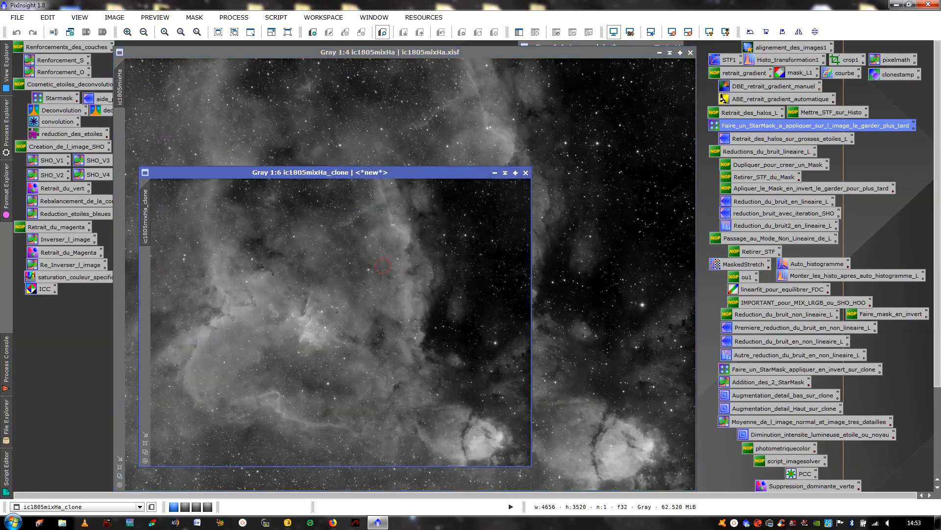
drag(387, 169, 383, 92)
- Apply the saved aide_pour_starmask wavelet transform to the clone, with four layers enabled and the residual layer disabled, and inspect the isolated stars
double_click(97, 100)
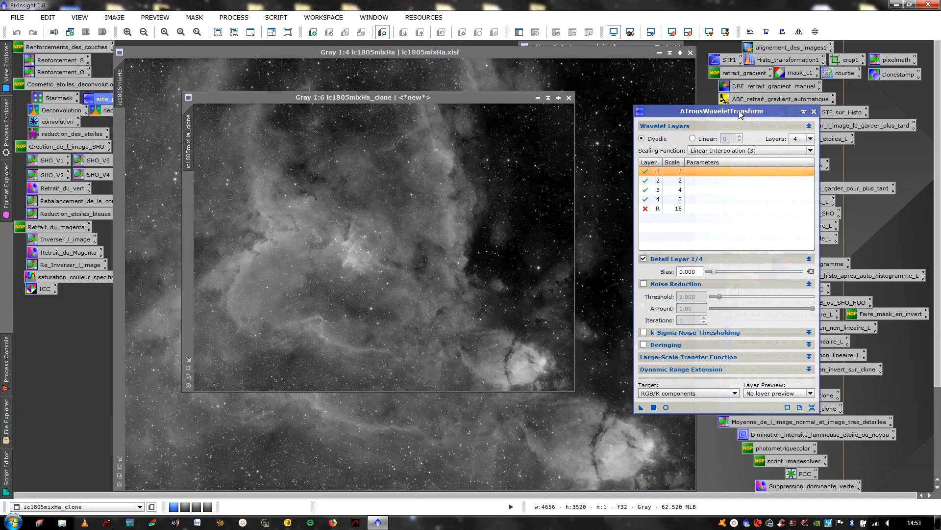
click(645, 212)
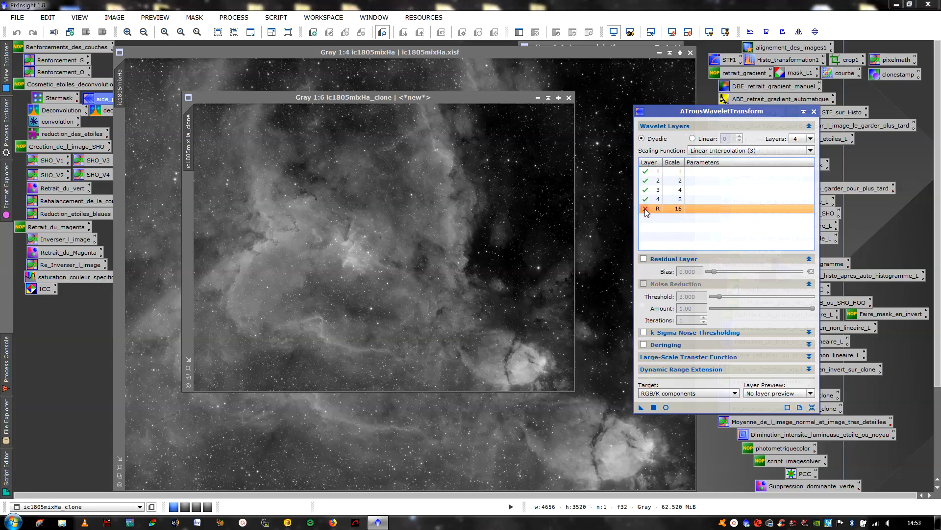
click(644, 259)
click(644, 259)
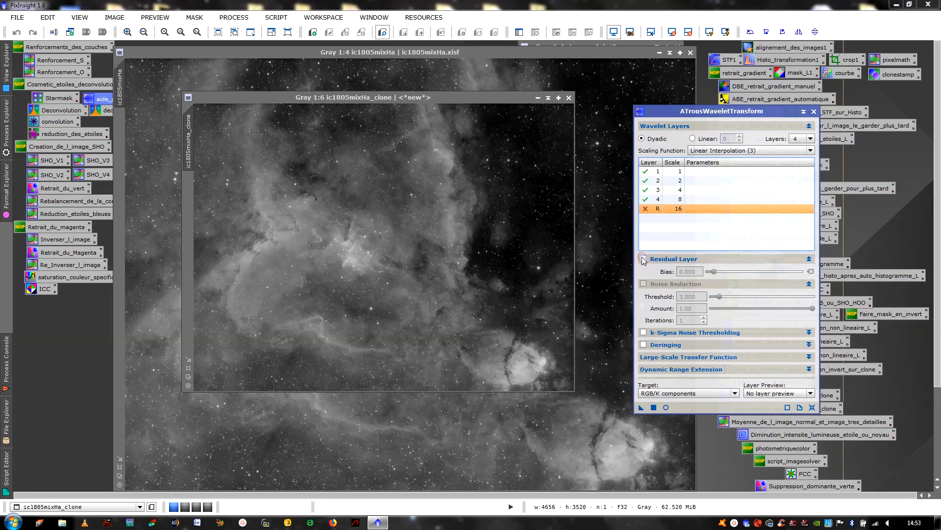
click(434, 214)
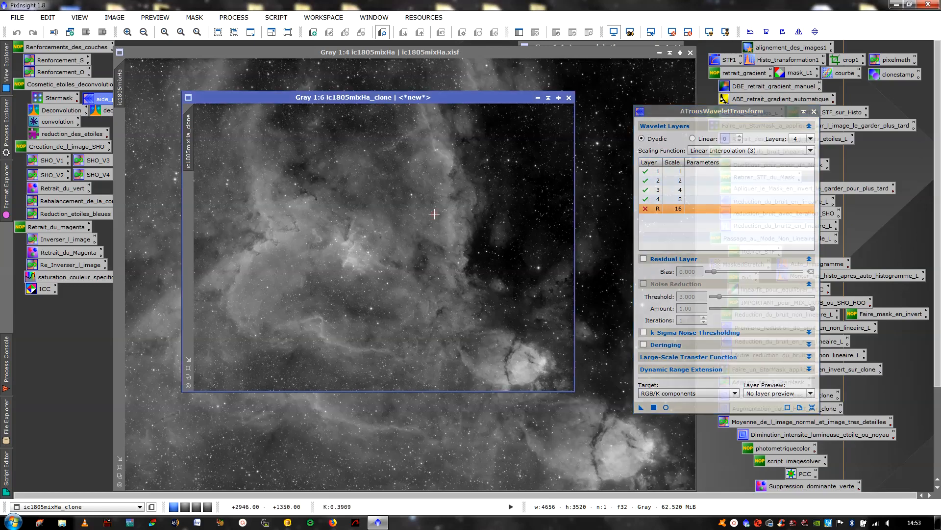
click(654, 407)
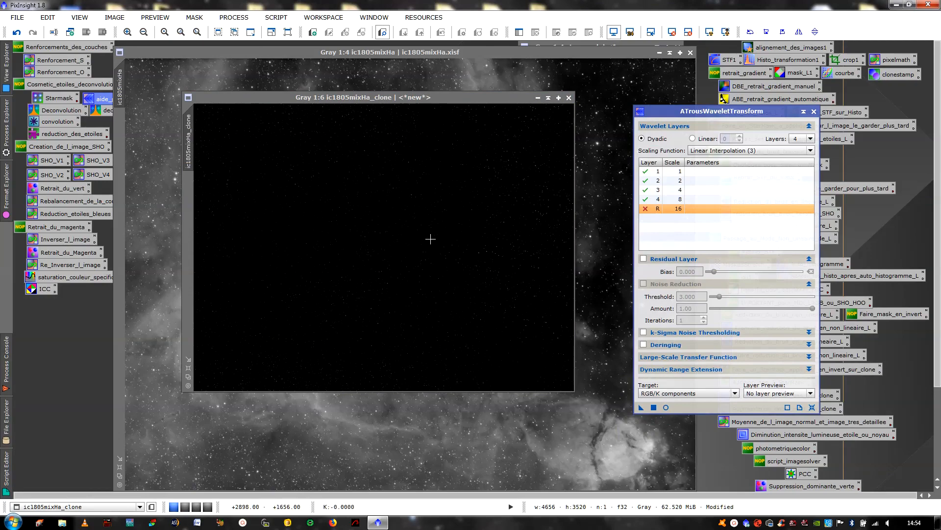
scroll(426, 243, up, 6)
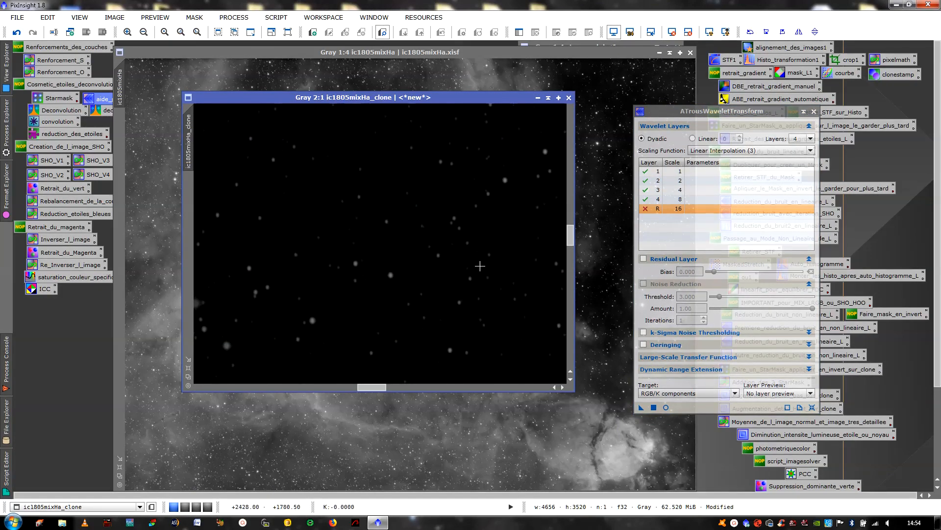
click(814, 112)
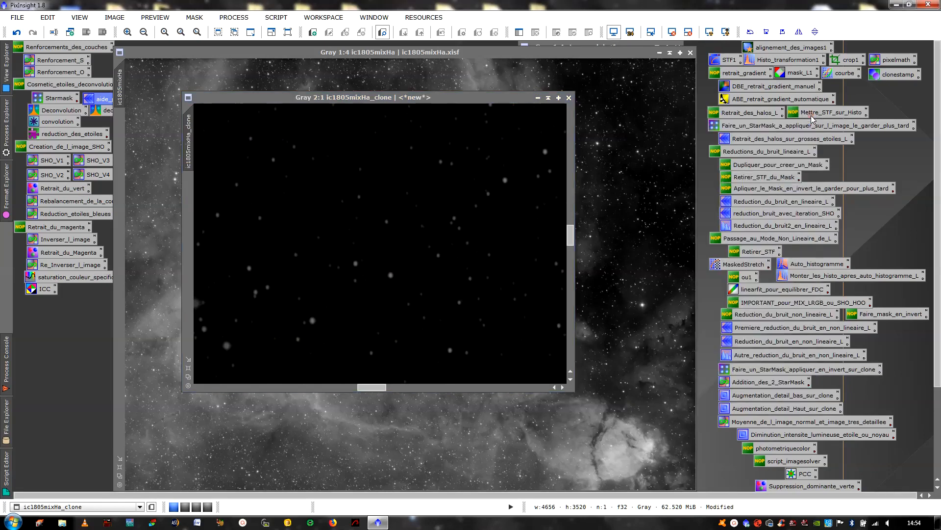
scroll(340, 353, down, 3)
scroll(340, 352, down, 2)
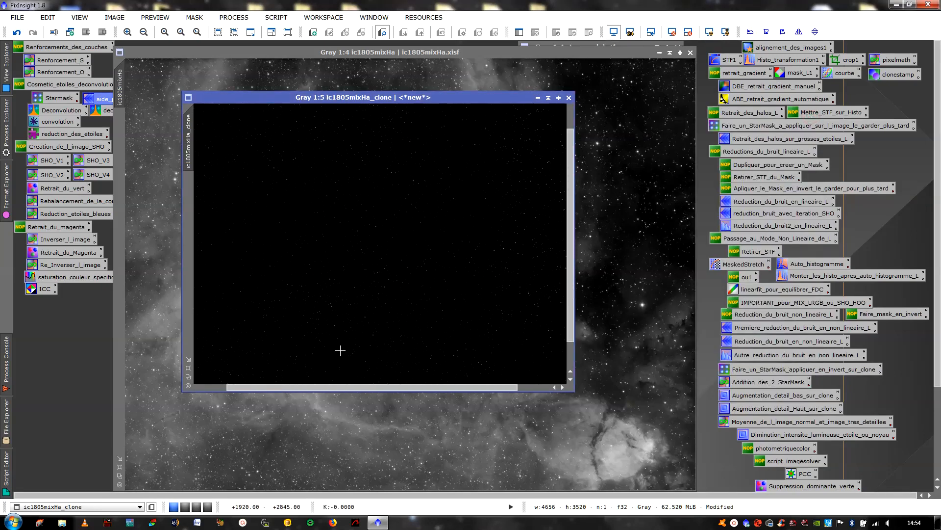
- Generate a star mask from the clone with the inverted-clone StarMask preset, setting scale to 7 and large-scale and small-scale growth to 0
double_click(768, 371)
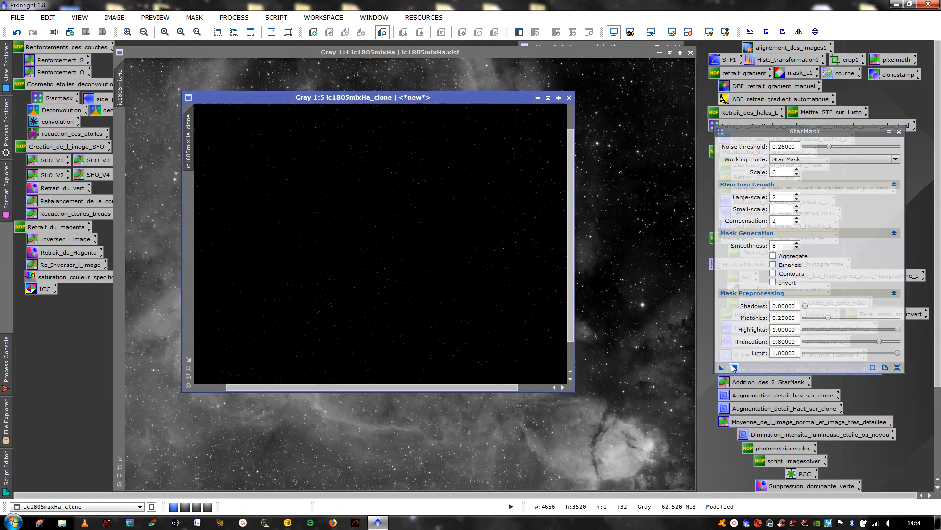
click(798, 200)
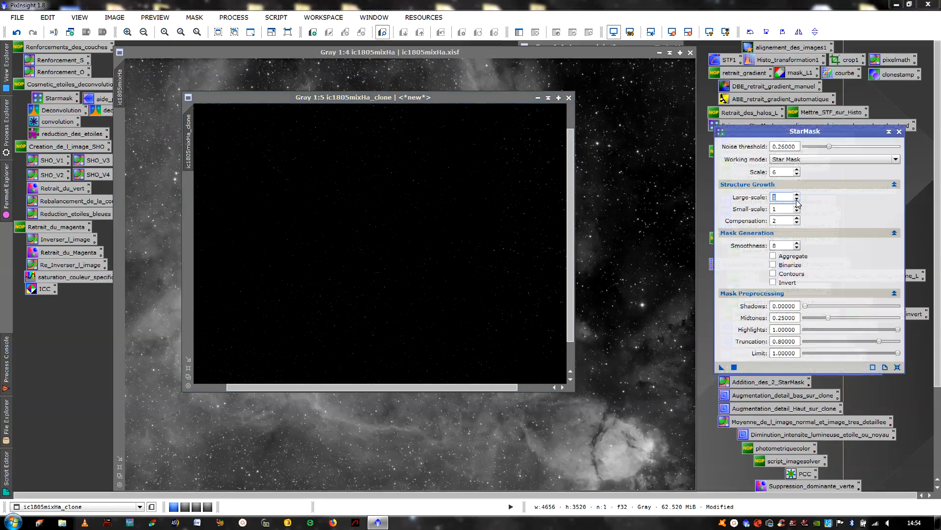
click(796, 200)
click(798, 211)
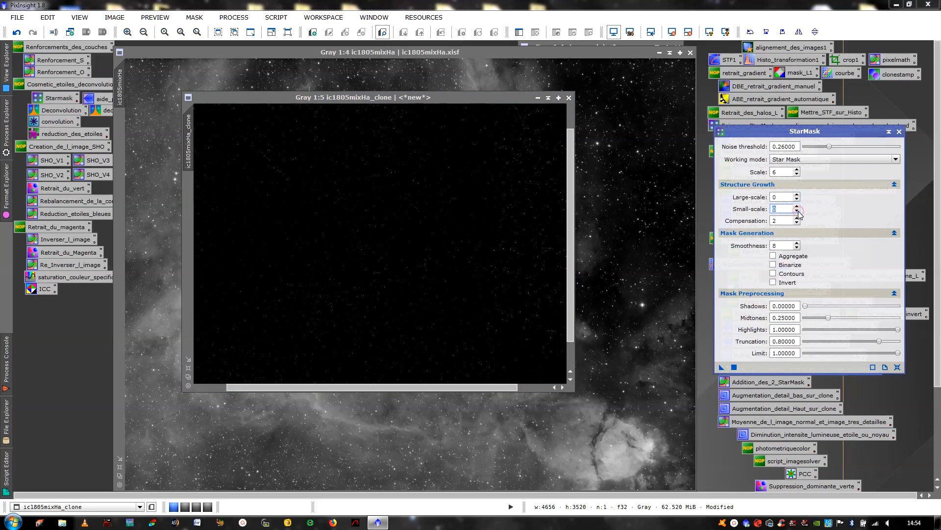
click(469, 209)
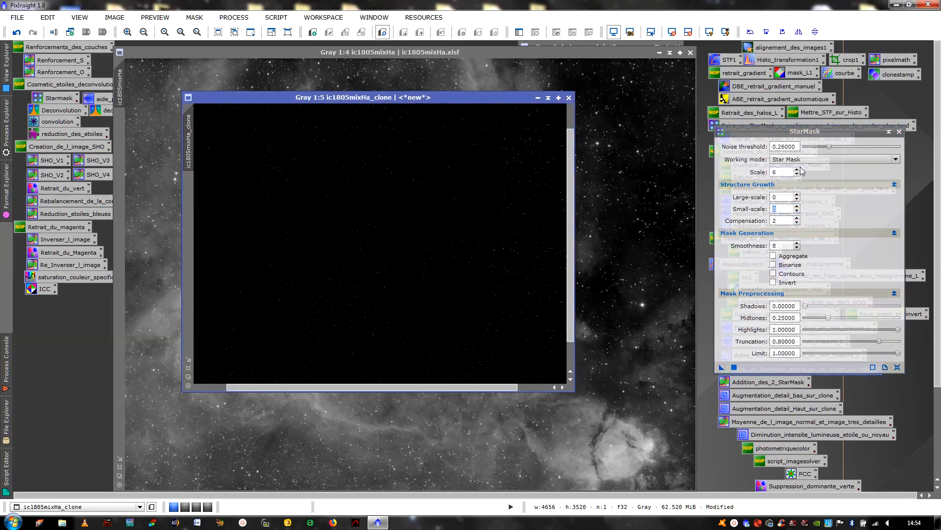
click(798, 170)
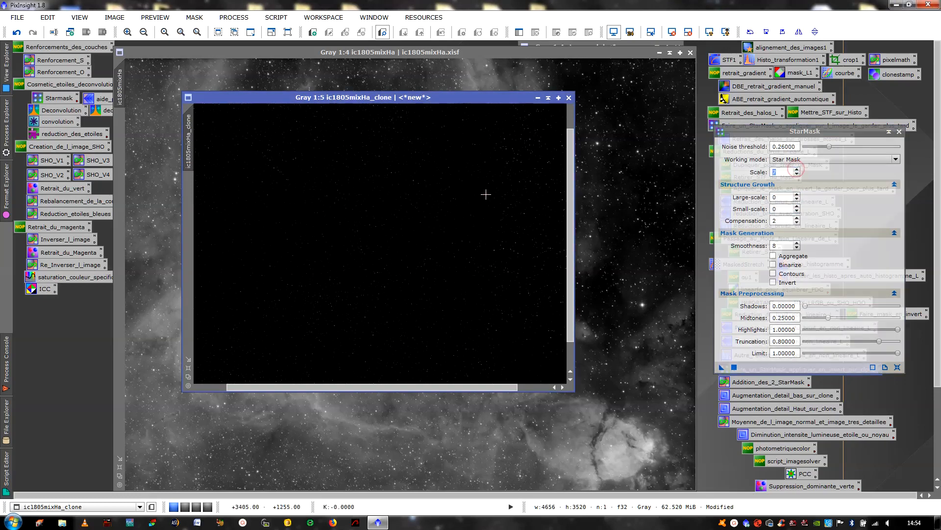
click(731, 366)
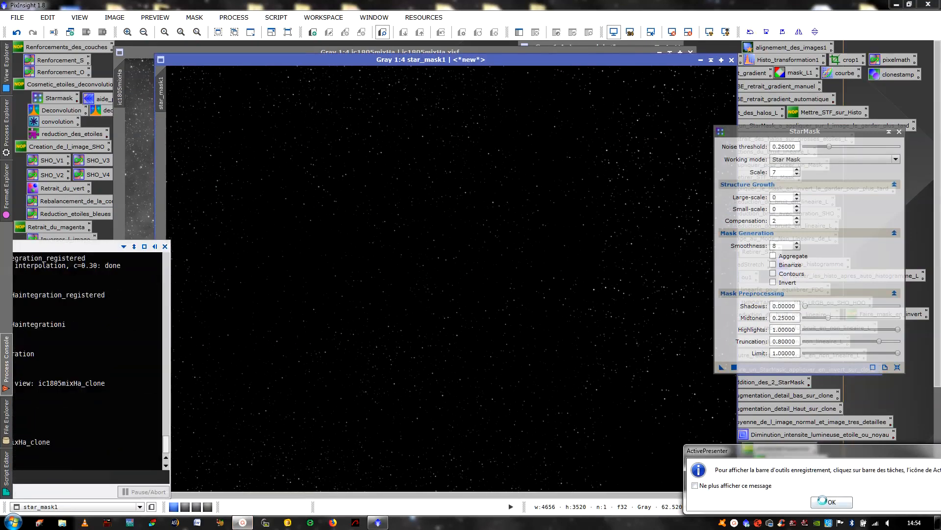
click(828, 501)
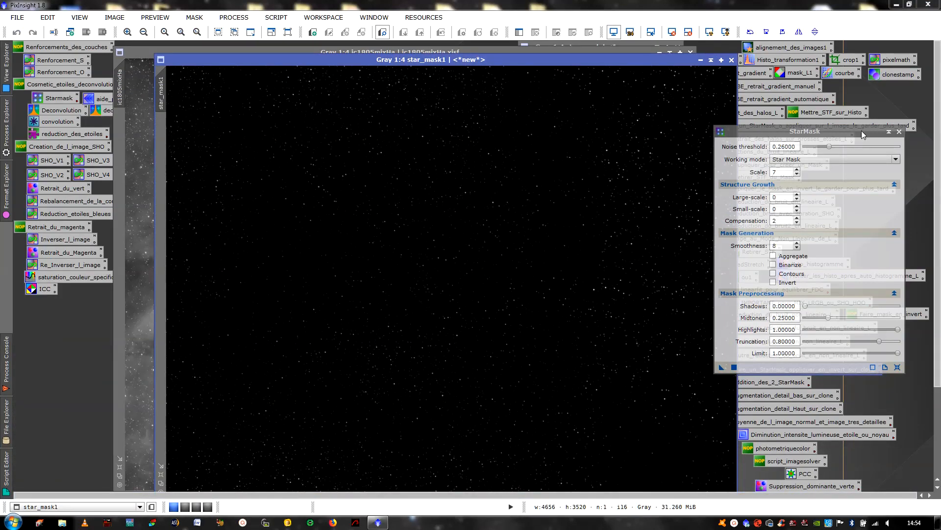
- Brighten star_mask1 with the saved Histo_transformation1 process, lowering the highlights to 0.52405063 while checking the real-time preview
click(900, 132)
scroll(604, 211, up, 4)
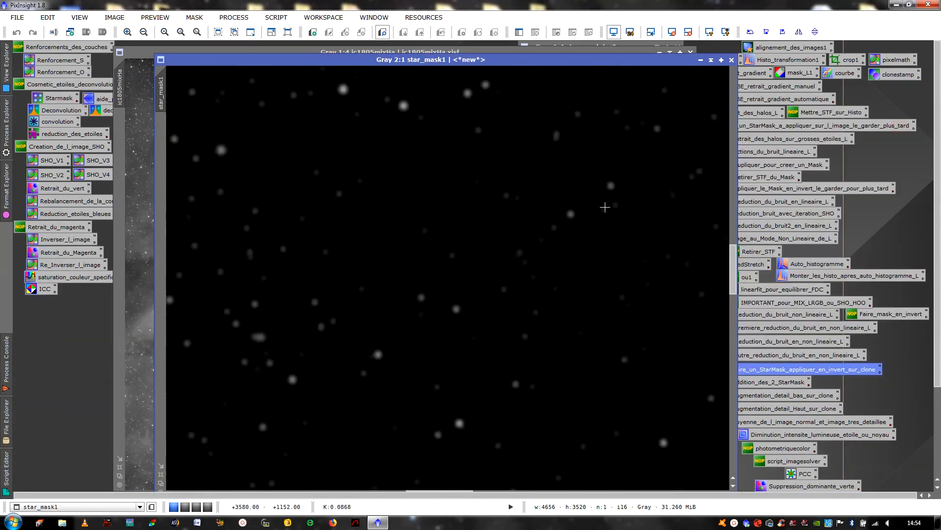
scroll(603, 212, down, 3)
scroll(603, 211, down, 1)
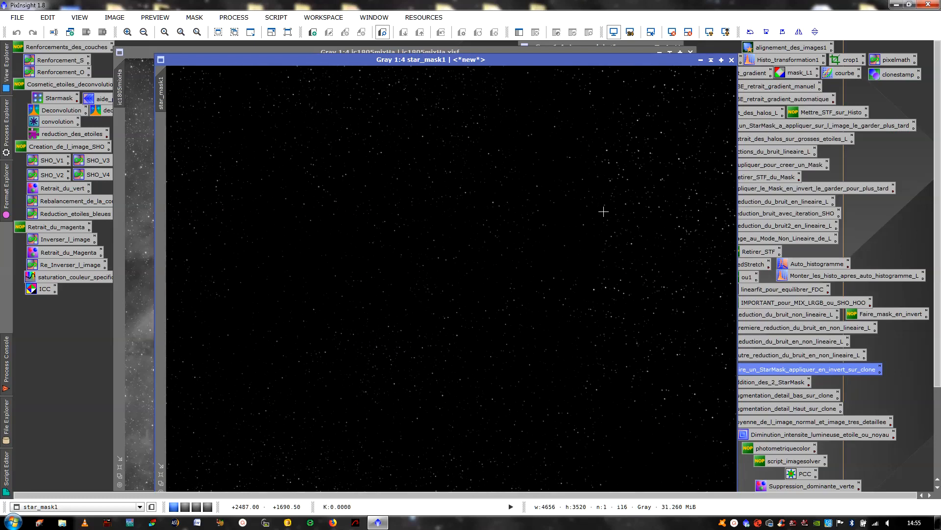
mouse_move(540, 60)
mouse_down()
mouse_move(519, 66)
mouse_move(528, 89)
mouse_move(505, 141)
mouse_move(540, 67)
mouse_move(525, 63)
mouse_up()
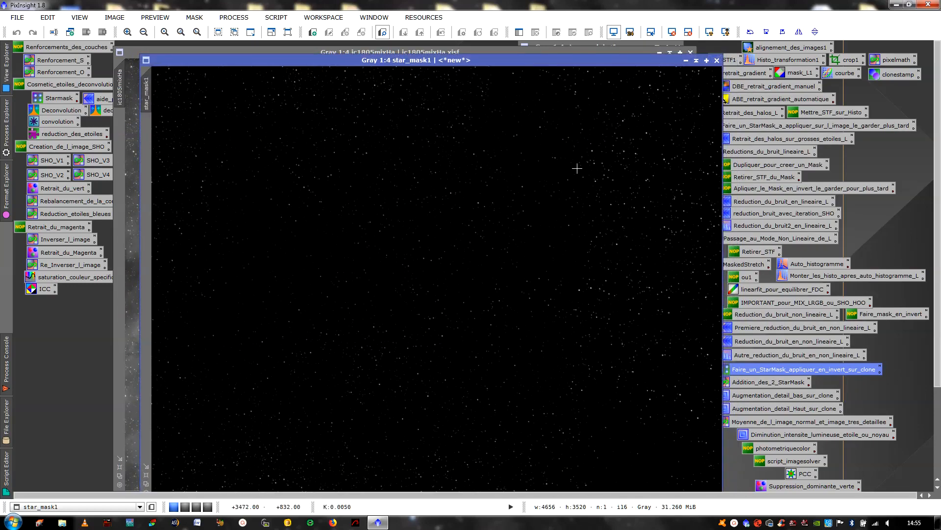
double_click(775, 60)
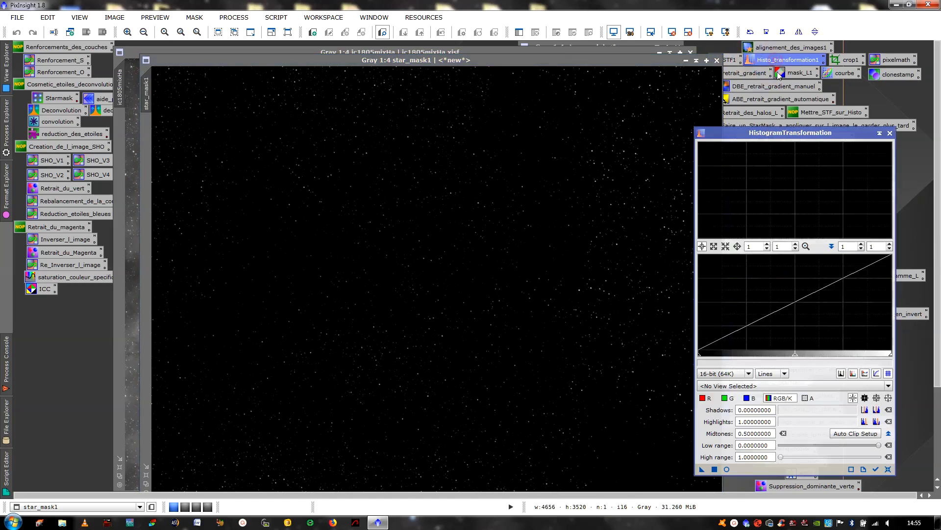
click(727, 469)
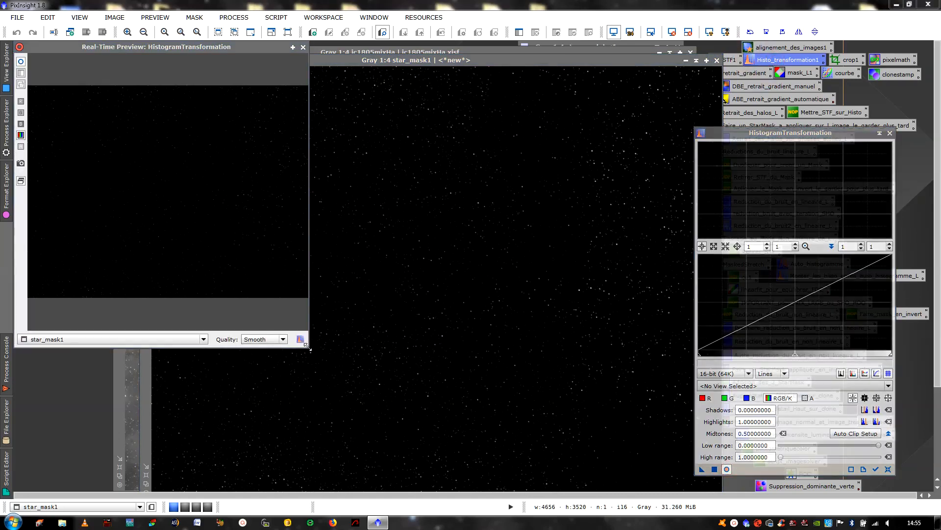
drag(309, 348, 584, 472)
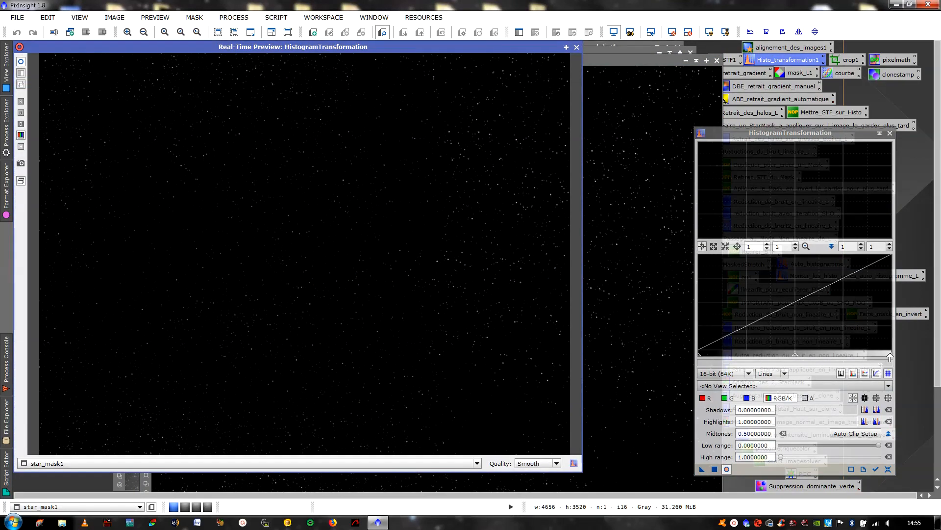
drag(890, 357, 799, 361)
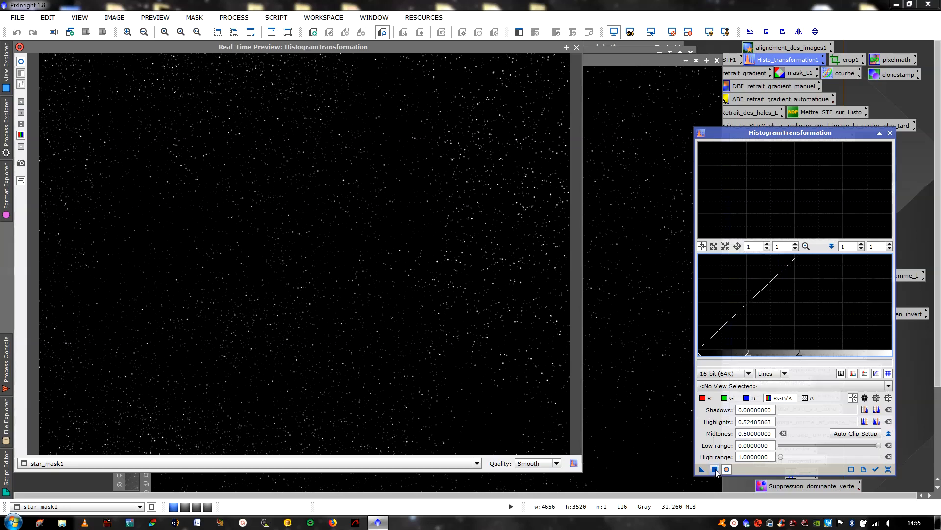
click(715, 469)
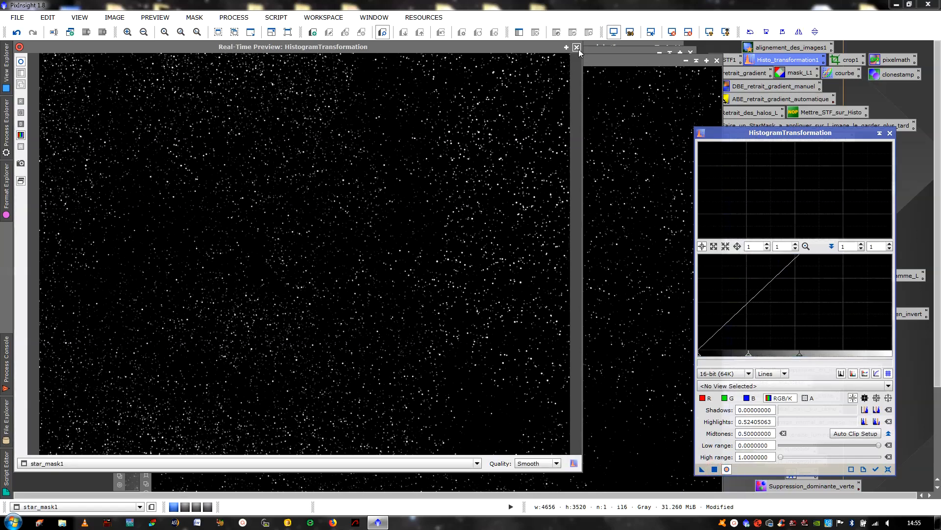
click(577, 47)
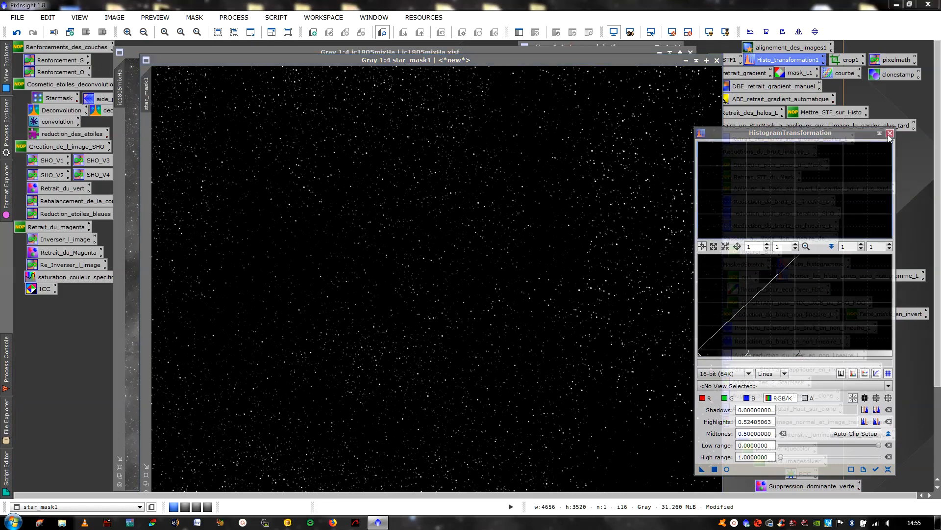
click(890, 133)
- Examine the brightened stars in star_mask1 up close and across the full mask
scroll(577, 190, up, 4)
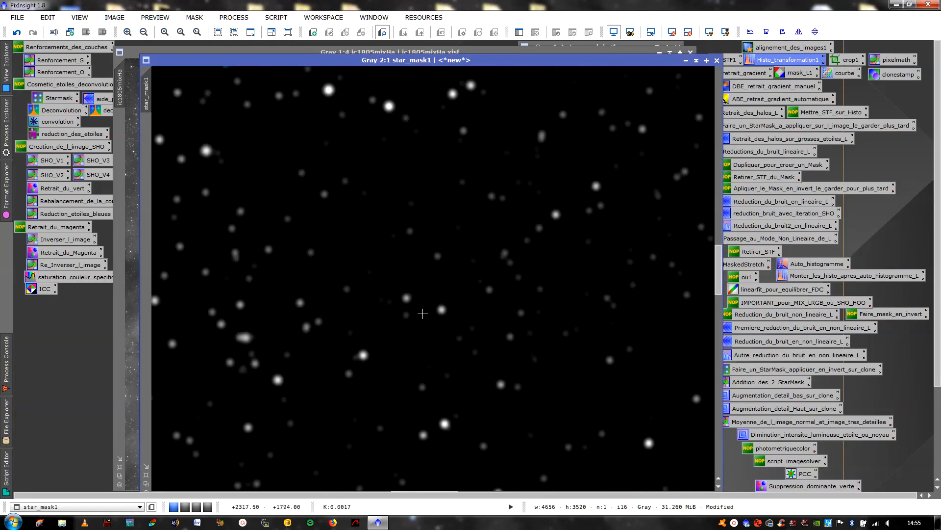
scroll(422, 313, down, 1)
scroll(432, 353, up, 1)
scroll(441, 353, down, 1)
scroll(464, 338, down, 3)
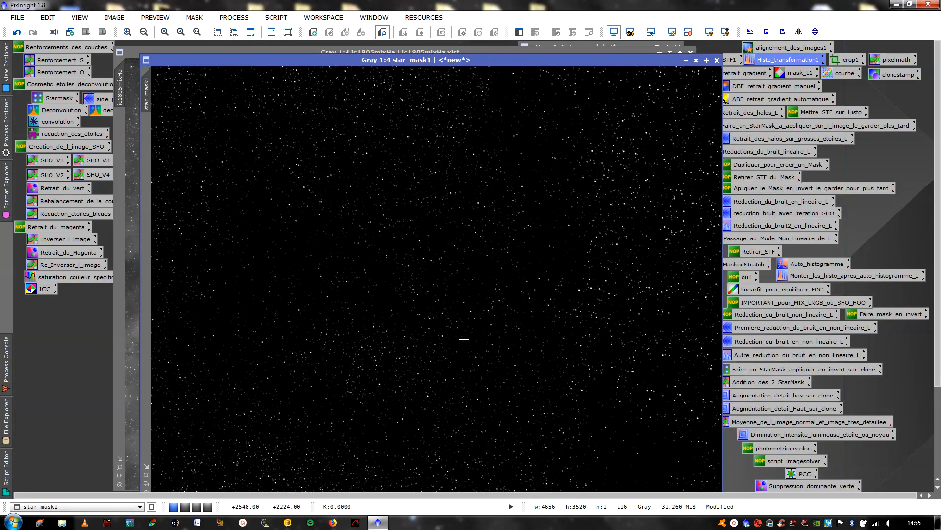
scroll(464, 339, down, 3)
scroll(464, 339, up, 3)
- Discard the ic1805mixHa clone without saving, iconize the remaining images and park star_mask1 beneath star_mask
click(696, 60)
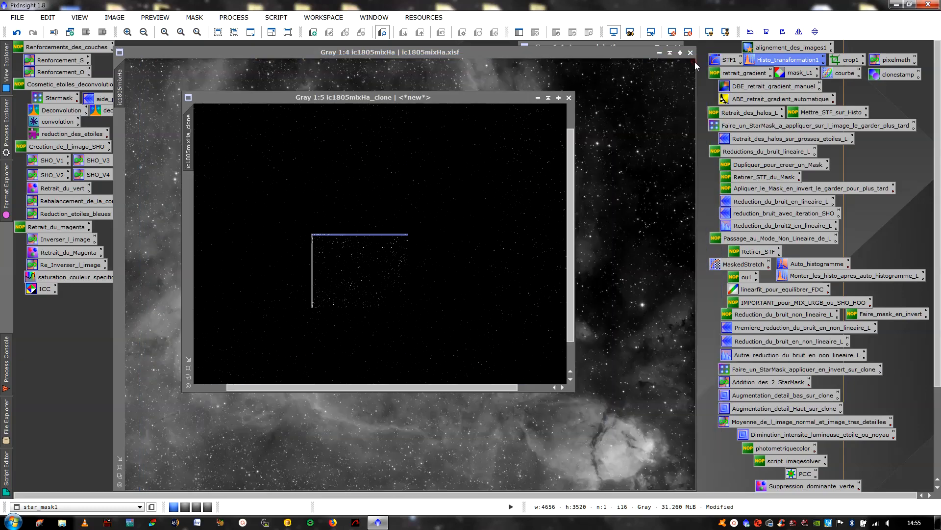
click(569, 98)
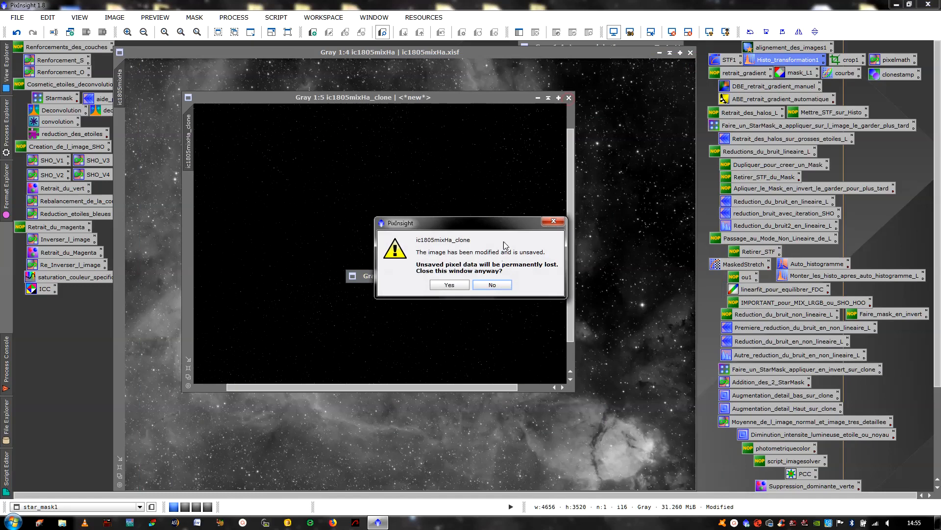
click(456, 284)
click(659, 53)
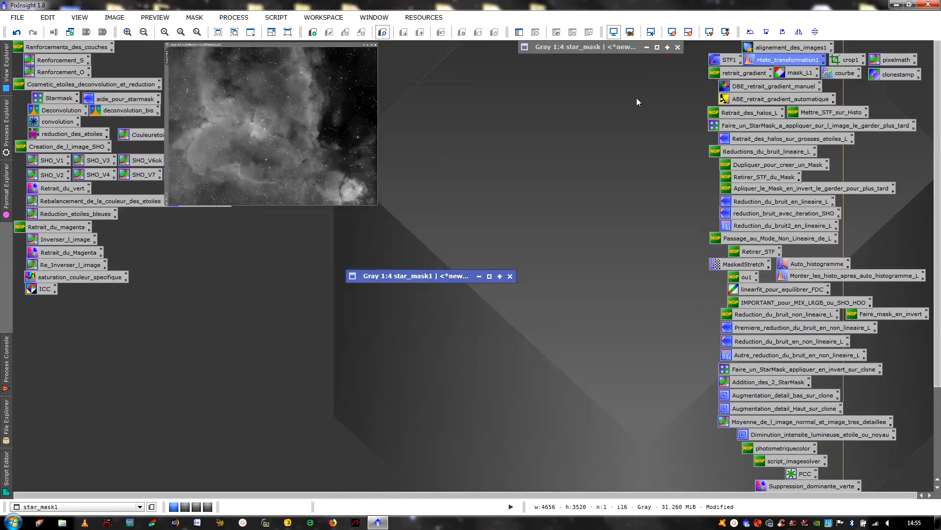
drag(427, 276, 603, 63)
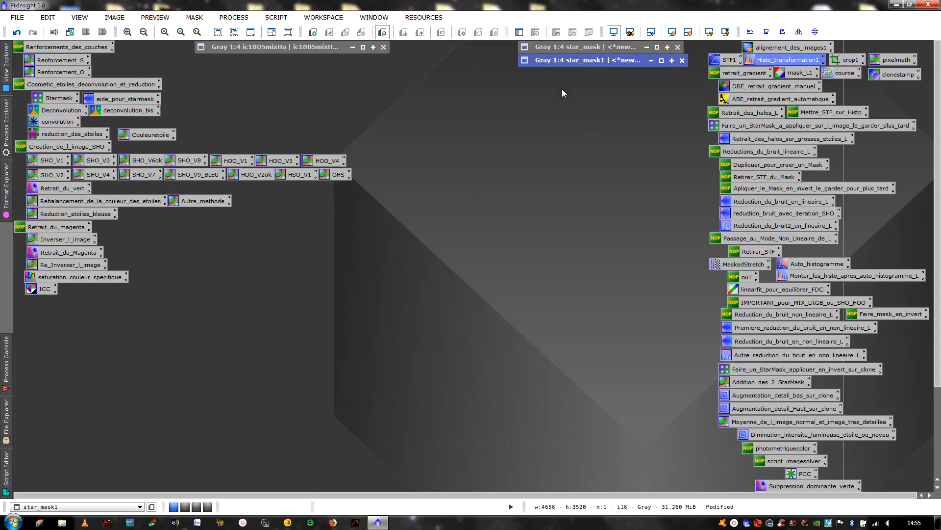
- Run the saved Addition_des_2_StarMask PixelMath process to combine star_mask + star_mask1 into a new full_Star_Mask image
click(602, 49)
click(601, 60)
double_click(766, 381)
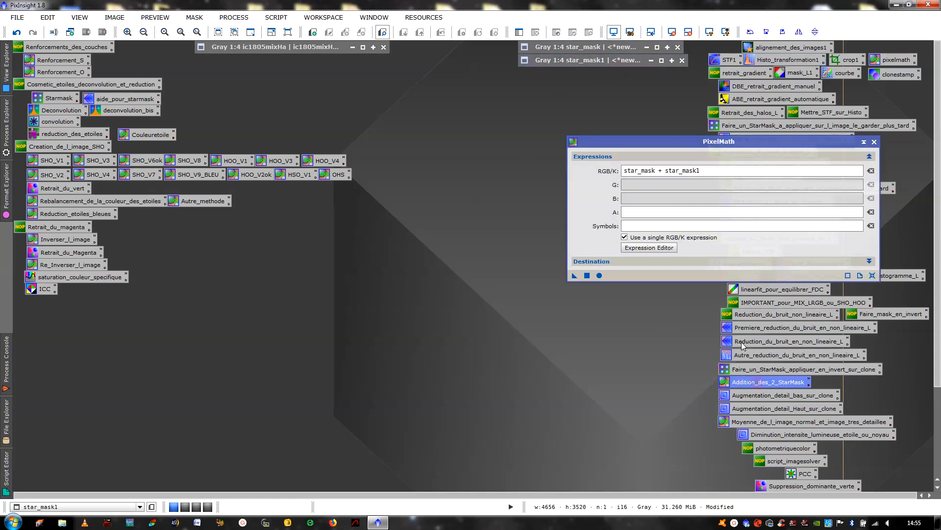
click(587, 276)
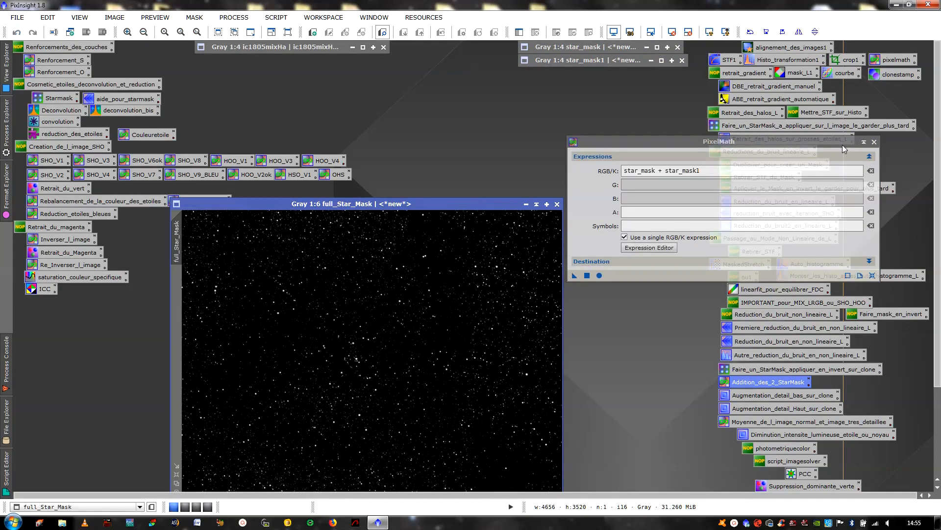
drag(436, 204, 520, 119)
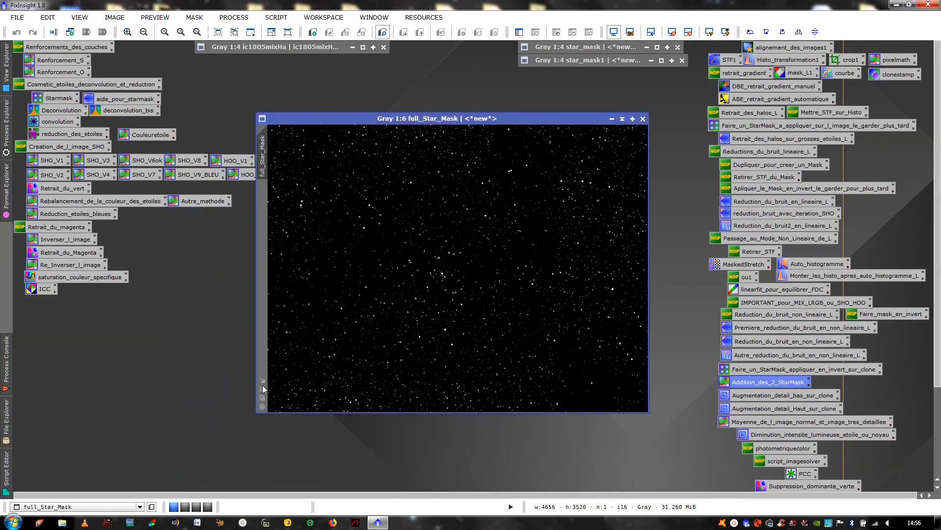
- Enlarge full_Star_Mask to inspect its stars, then iconize it and park it beneath star_mask1
click(263, 388)
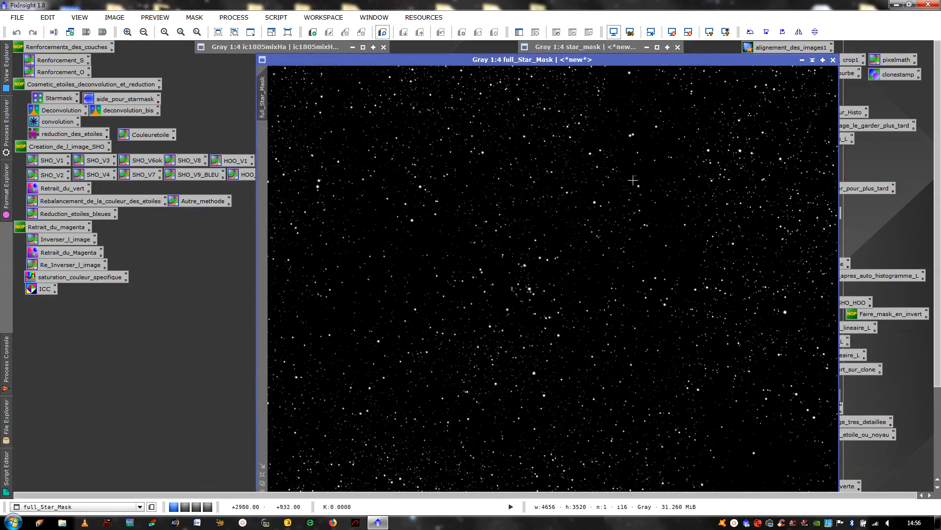
scroll(633, 180, up, 2)
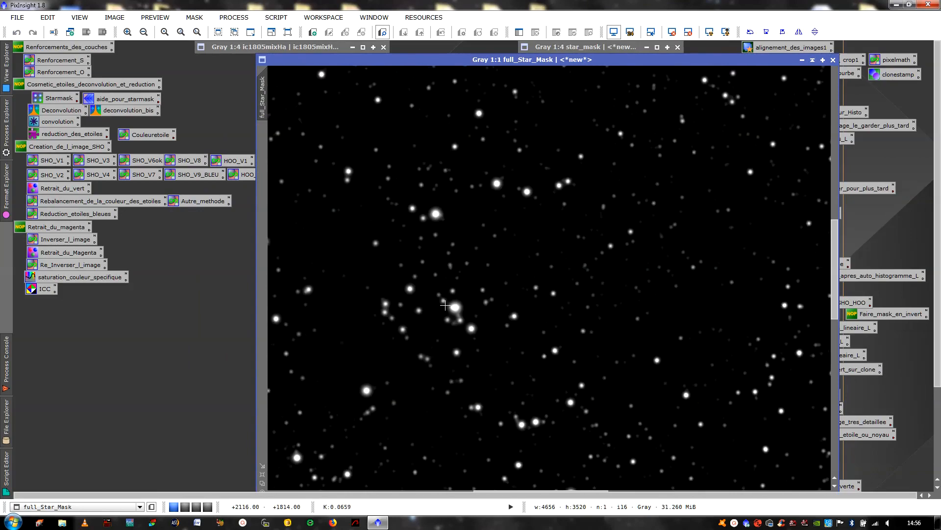
scroll(356, 388, down, 3)
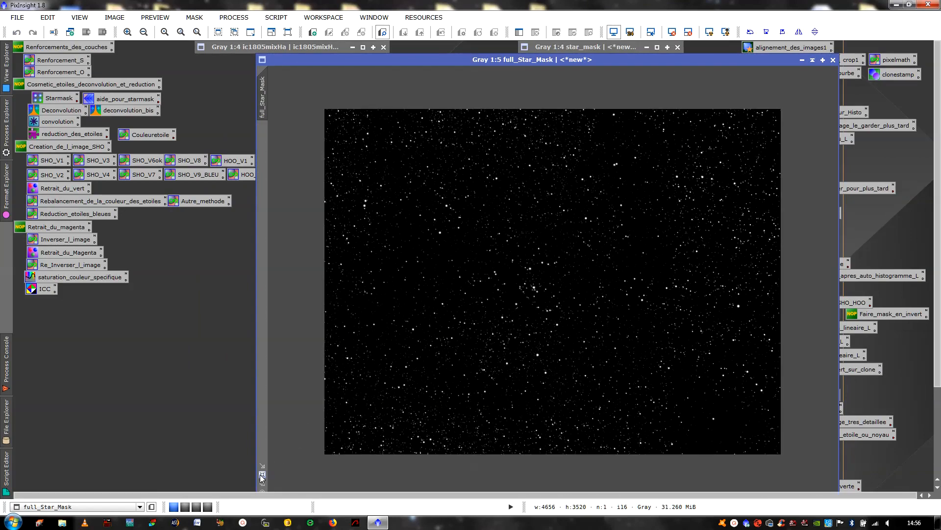
click(262, 474)
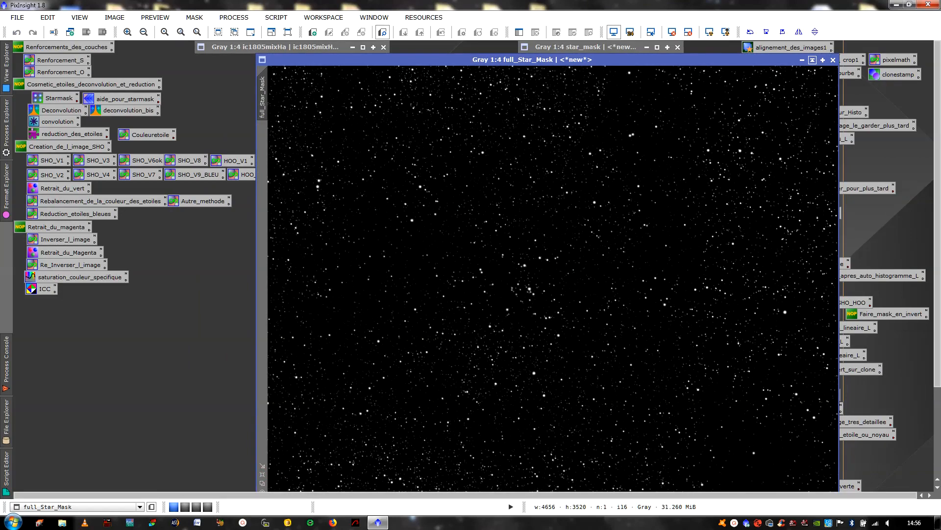
click(802, 60)
drag(570, 280, 595, 77)
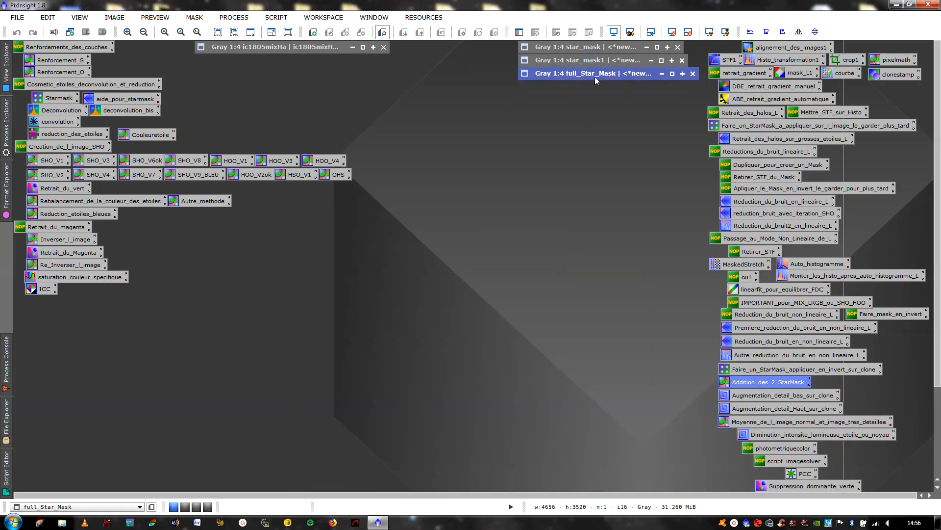
- Restore the ic1805mixHa image, apply full_Star_Mask to it as a mask, and iconize the mask window again
click(363, 47)
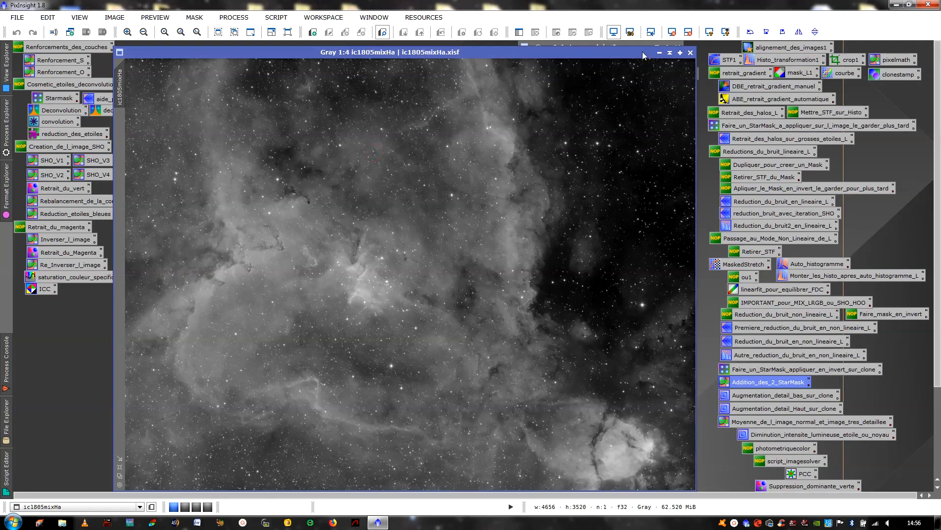
drag(642, 52, 610, 86)
click(613, 75)
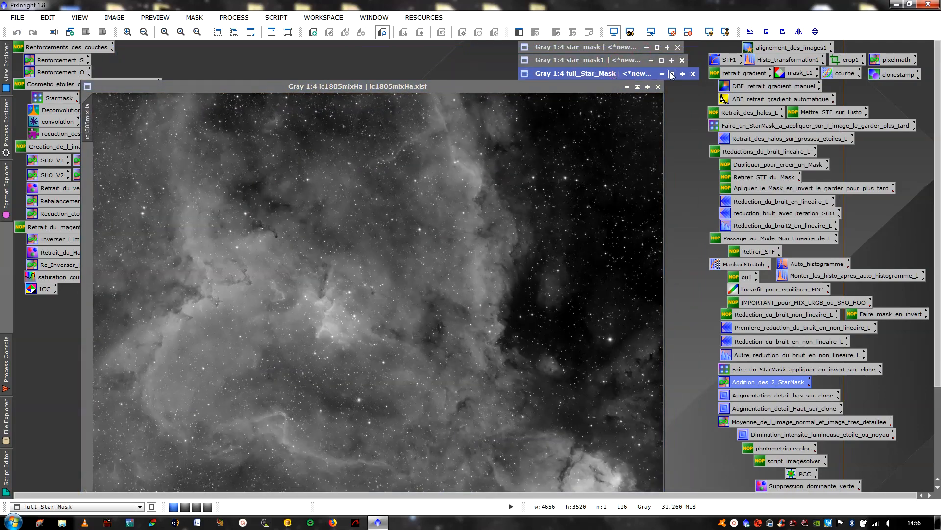
click(673, 73)
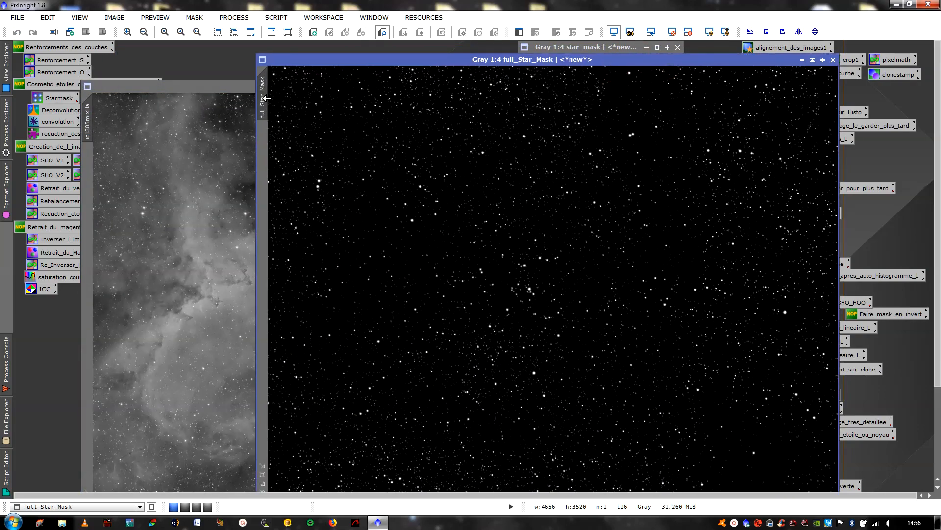
drag(266, 98, 86, 188)
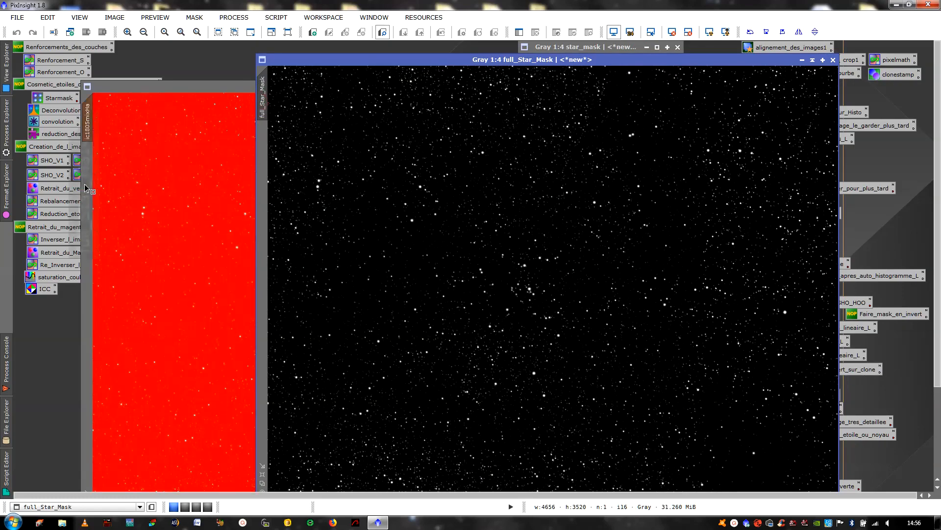
click(812, 61)
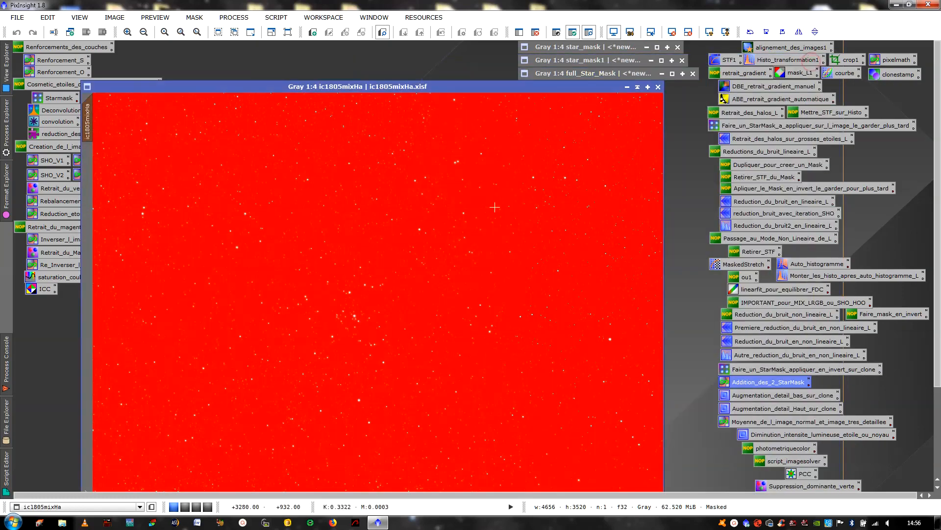
- Hide the red mask overlay on ic1805mixHa and inspect the stars around the nebula core at closer zoom
key(ctrl+k)
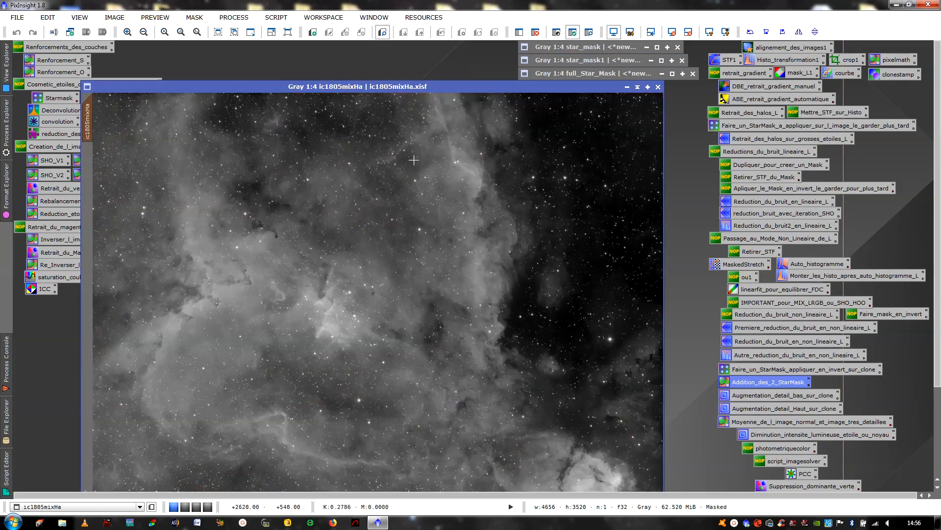
drag(432, 86, 431, 42)
scroll(399, 156, up, 3)
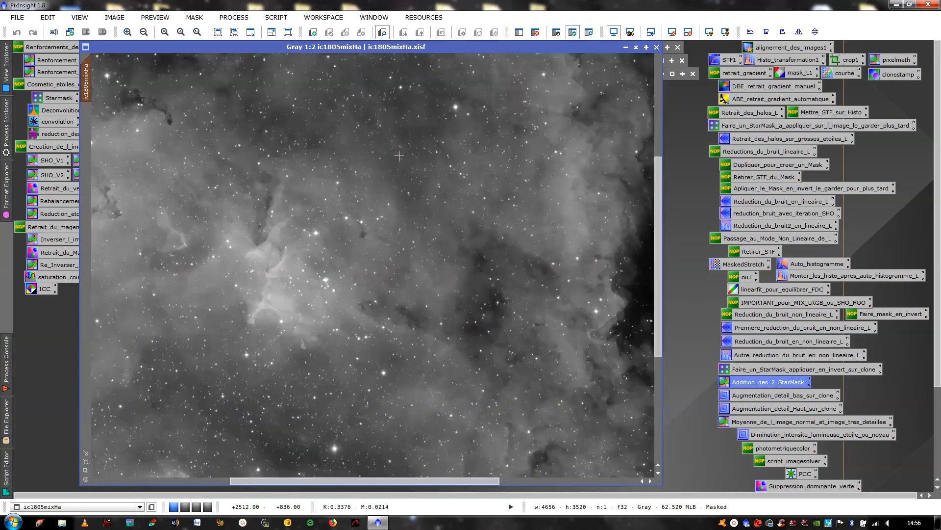
scroll(399, 157, down, 1)
scroll(398, 158, up, 3)
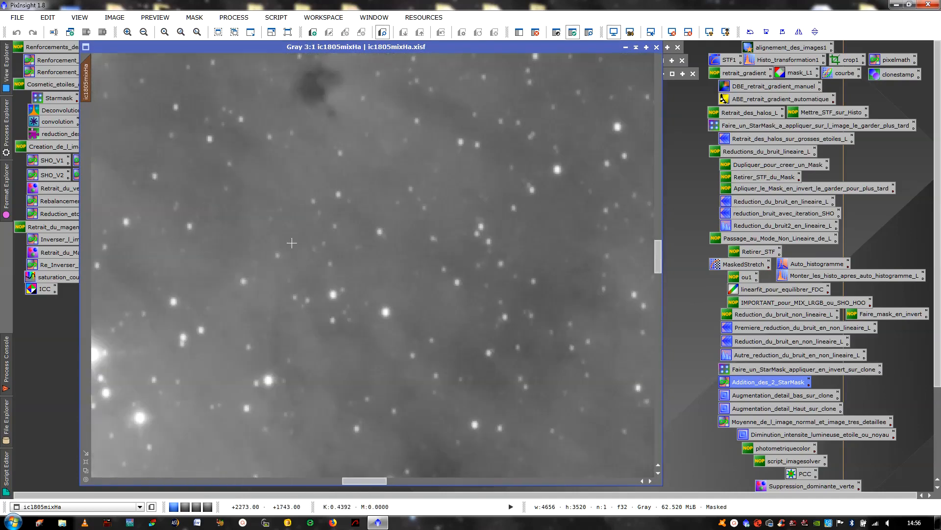
scroll(384, 221, down, 2)
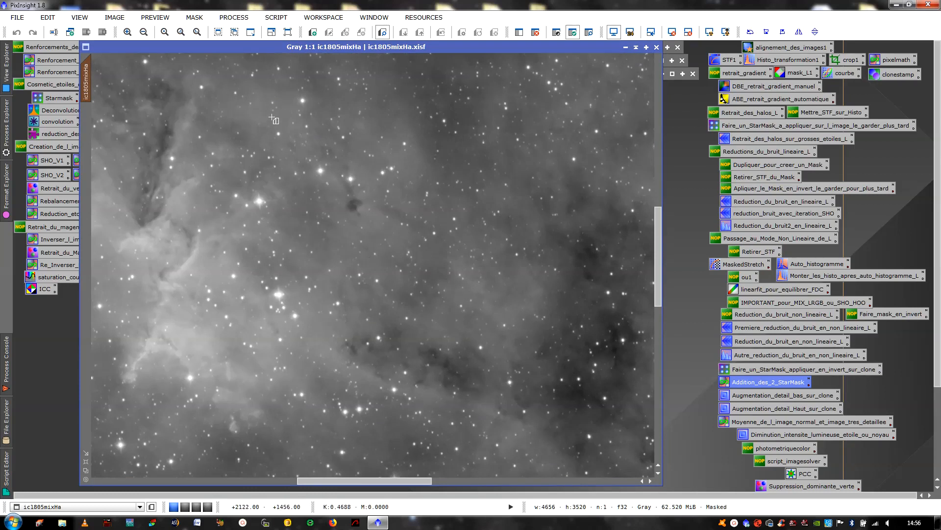
- Create a preview of about 685×625 pixels over the stars beside the nebula core and duplicate it three times
drag(226, 94, 562, 400)
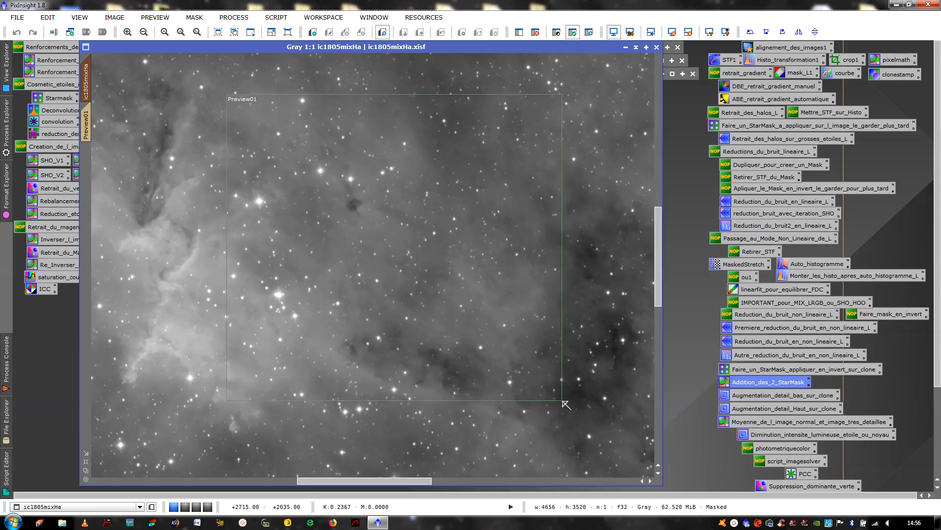
click(87, 127)
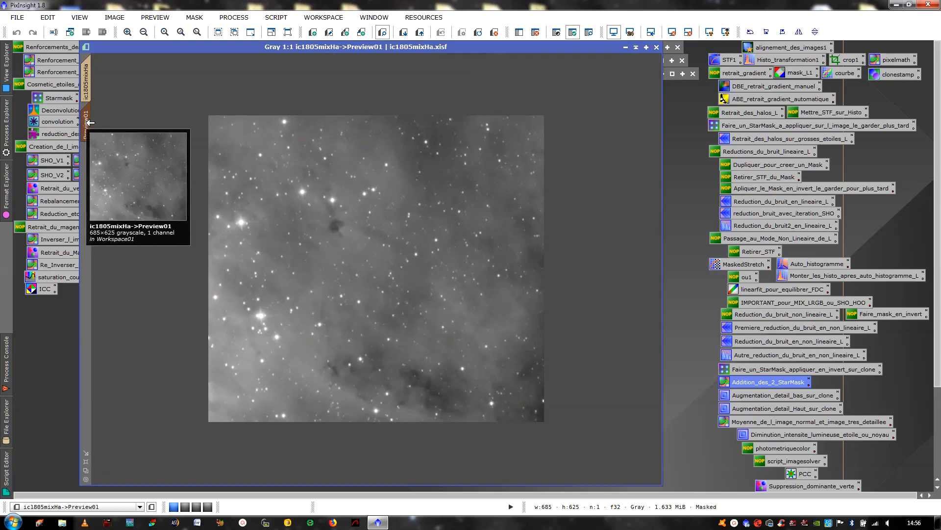
drag(88, 125, 87, 267)
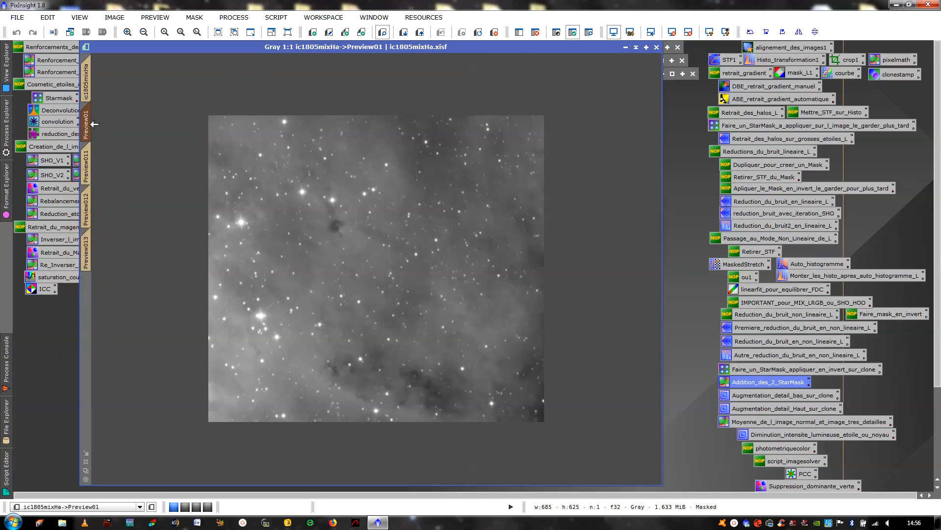
- Duplicate Preview01 four more times to get test previews up to Preview017
drag(85, 126, 86, 308)
drag(88, 121, 86, 338)
drag(87, 125, 87, 400)
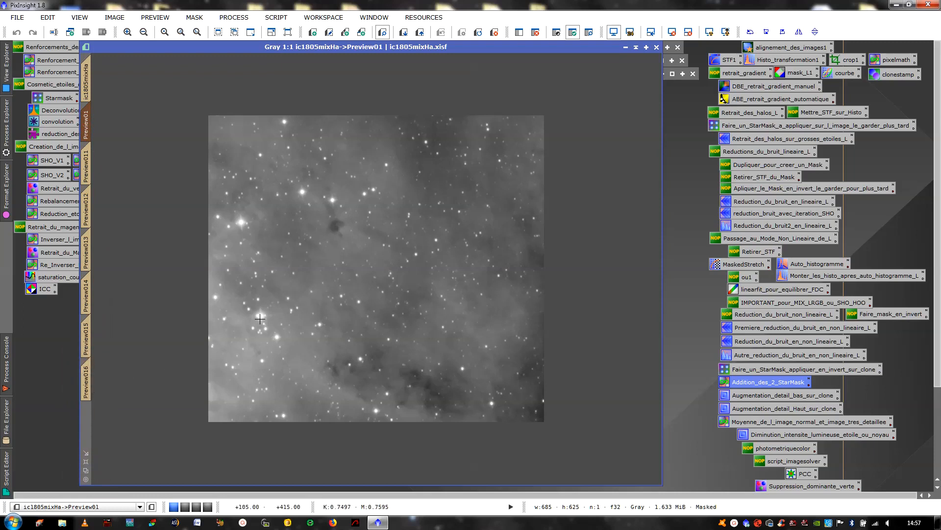
drag(87, 122, 87, 431)
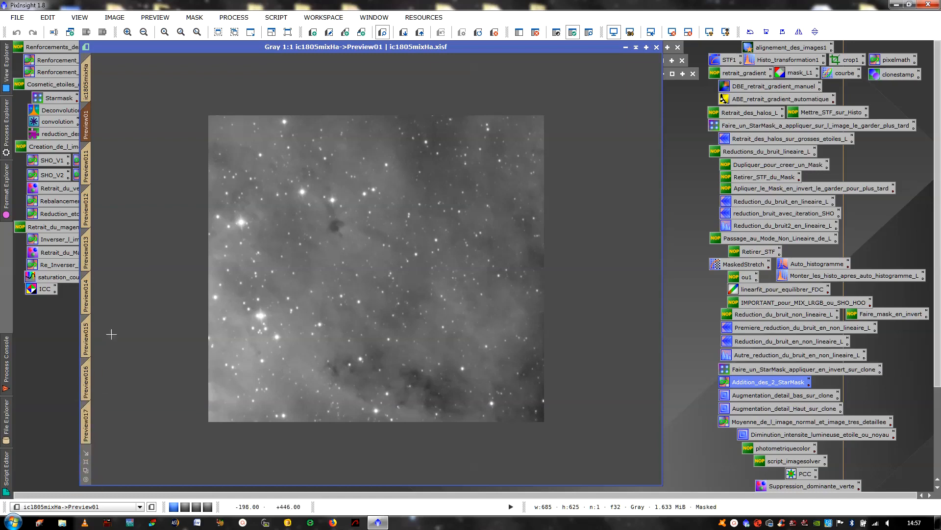
- Set all eight previews, from Preview01 to Preview017, to 2:1 magnification
click(131, 35)
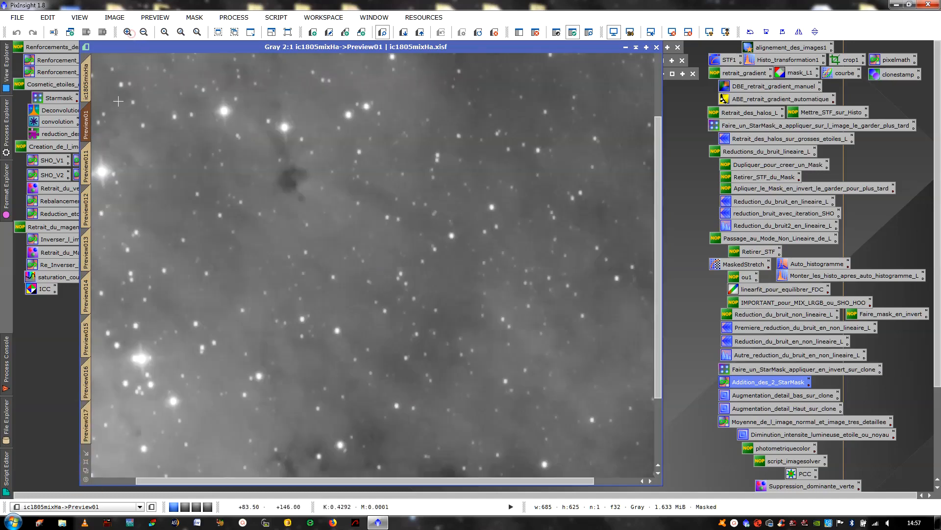
click(91, 164)
click(128, 33)
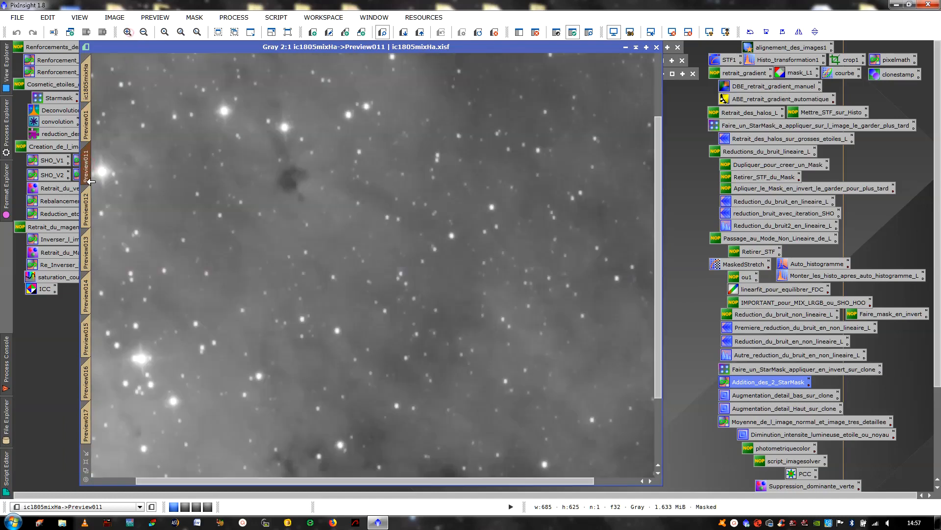
click(86, 207)
click(127, 32)
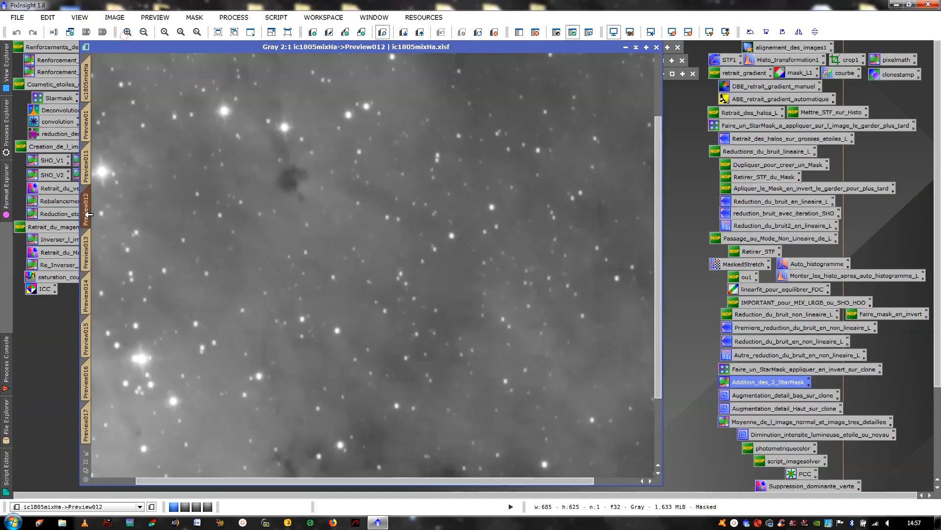
click(87, 249)
click(128, 32)
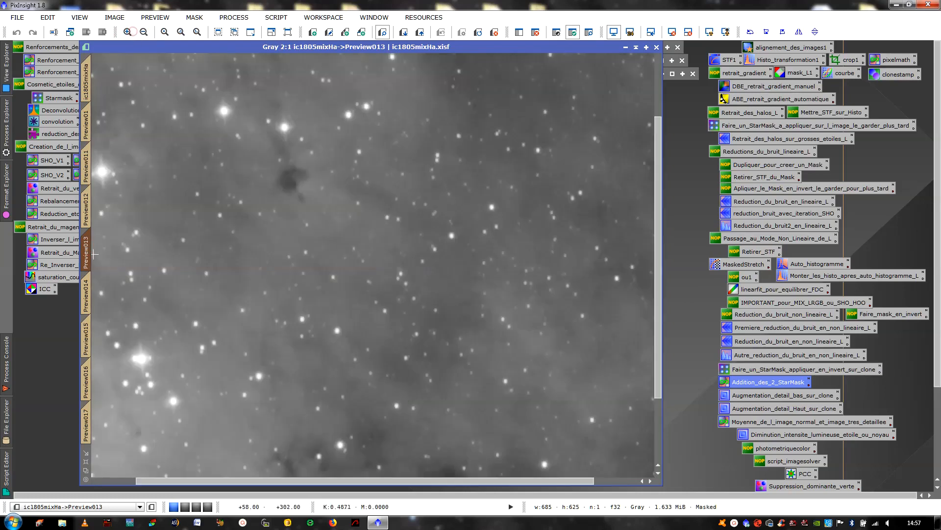
click(89, 295)
click(128, 32)
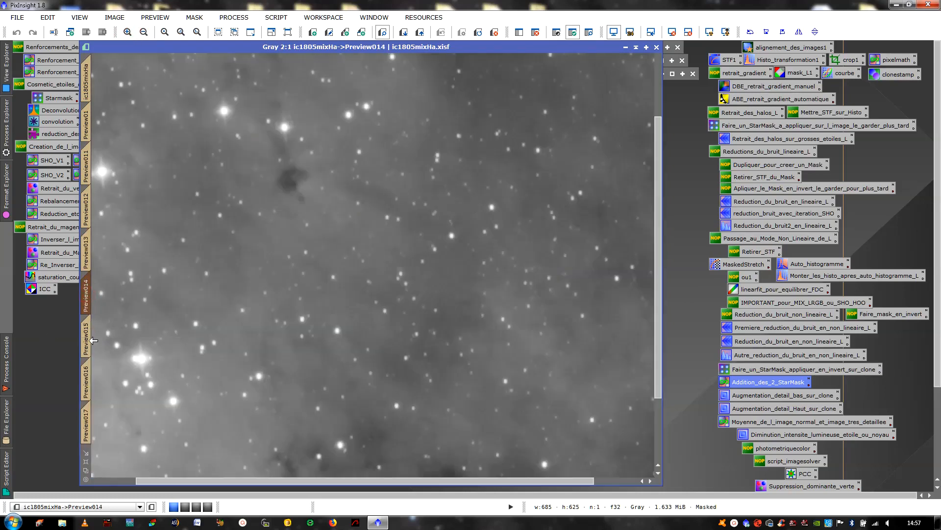
click(89, 342)
double_click(86, 341)
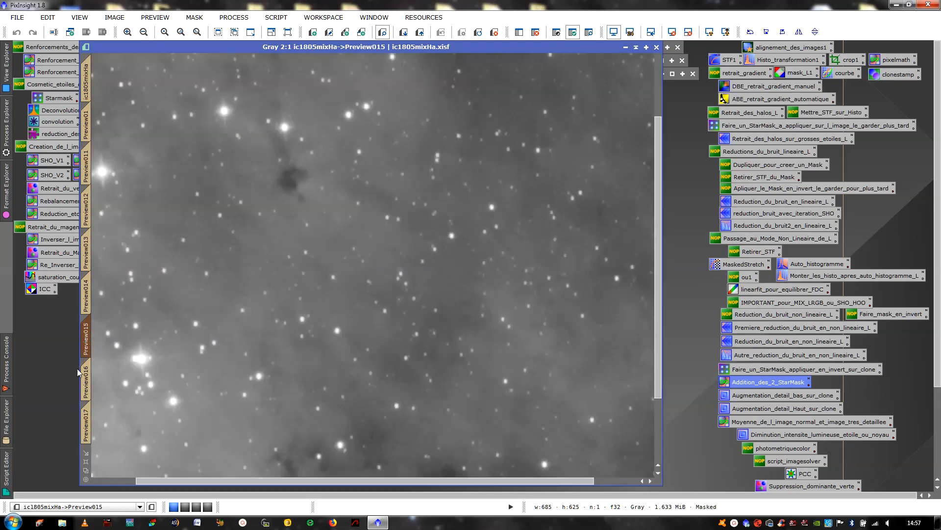
click(85, 381)
double_click(86, 381)
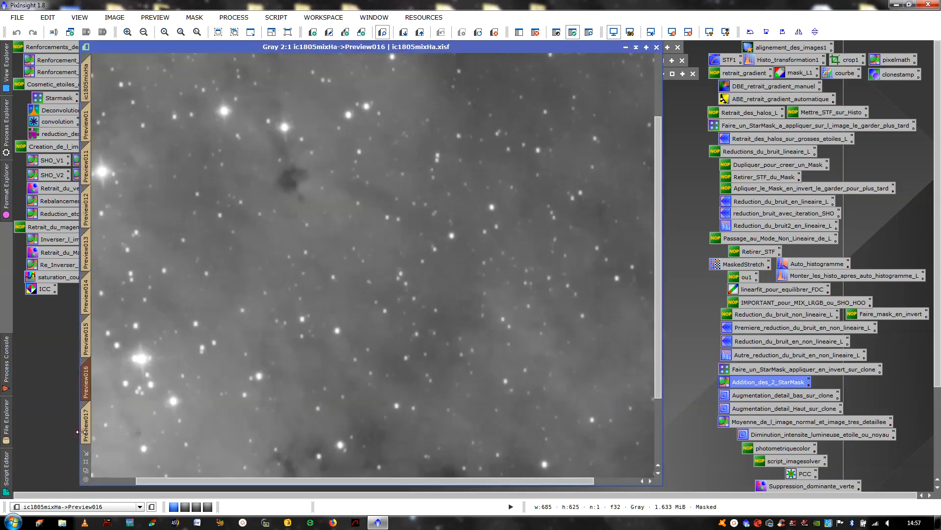
click(87, 429)
double_click(87, 430)
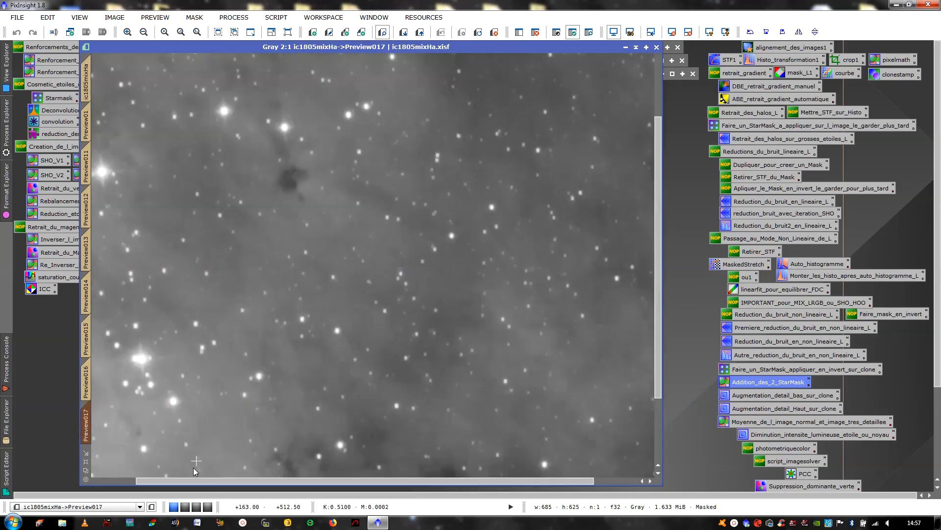
- Return to Preview01, open the saved Deconvolution process and switch it to the motion blur PSF
click(87, 120)
double_click(66, 110)
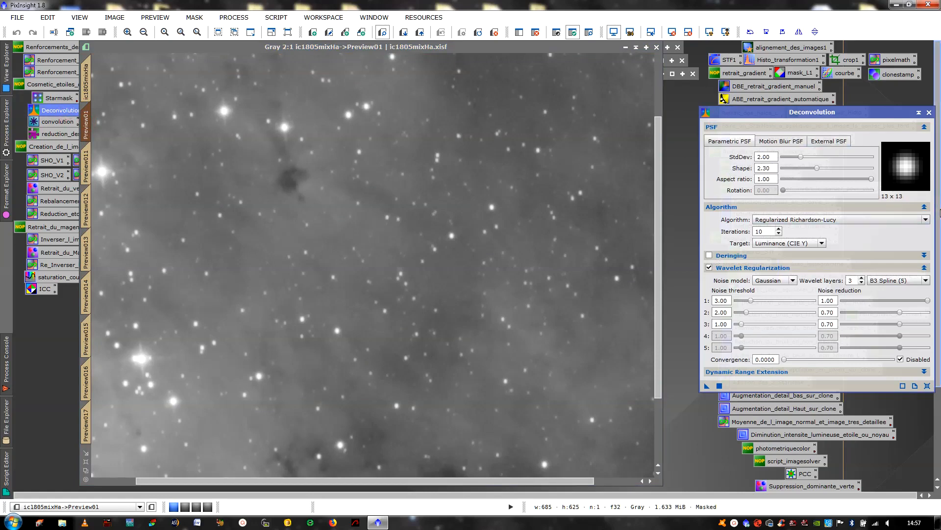
click(838, 143)
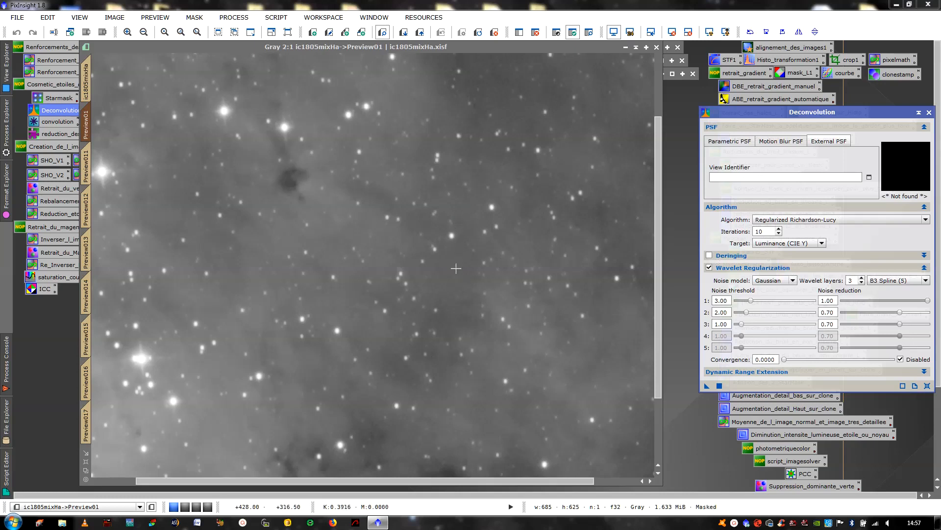
click(780, 144)
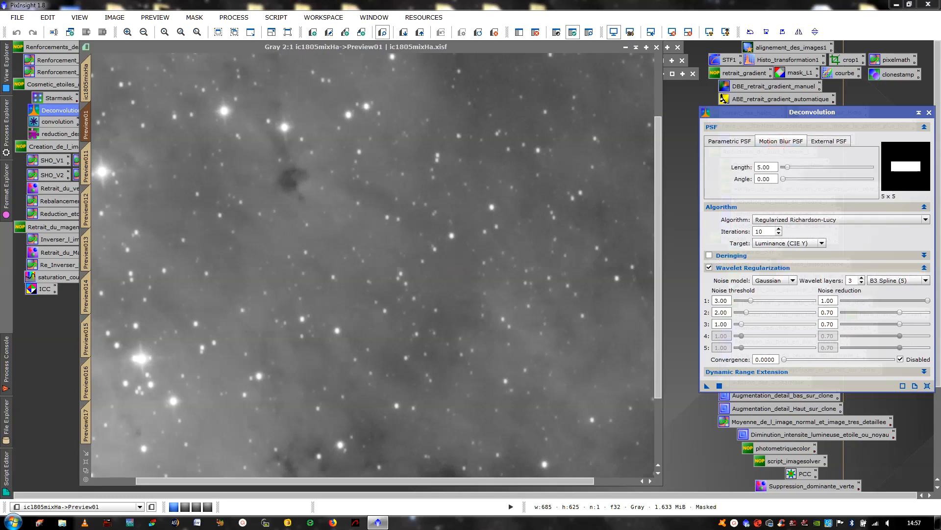
- Set the motion blur PSF's length to 7 and its angle to 100
click(787, 167)
mouse_move(788, 167)
mouse_down()
mouse_move(829, 167)
mouse_move(786, 169)
mouse_move(794, 174)
mouse_up()
drag(793, 174, 794, 174)
double_click(770, 166)
text(7)
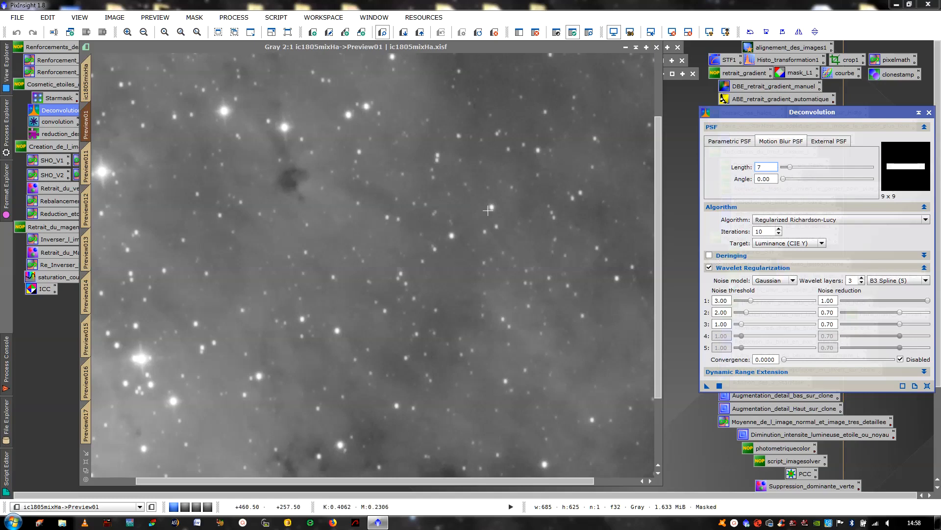
drag(783, 180, 827, 183)
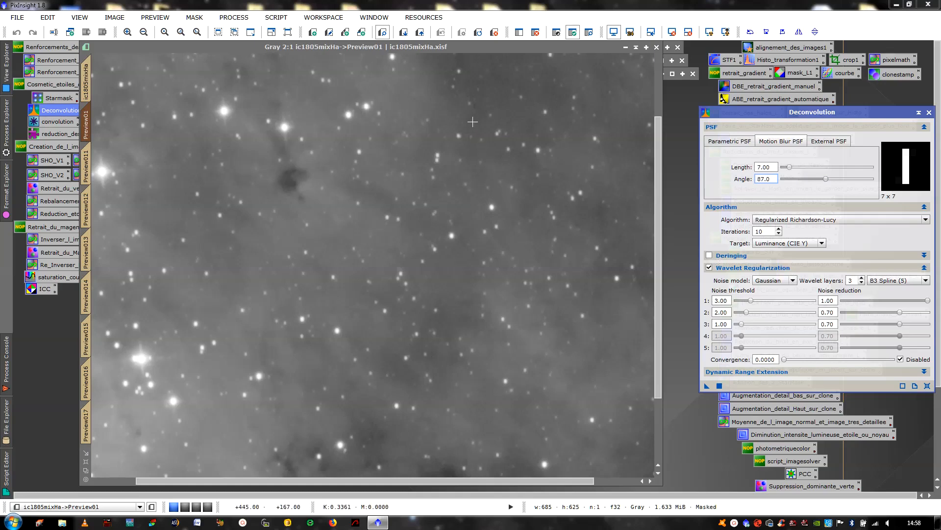
drag(829, 178, 835, 188)
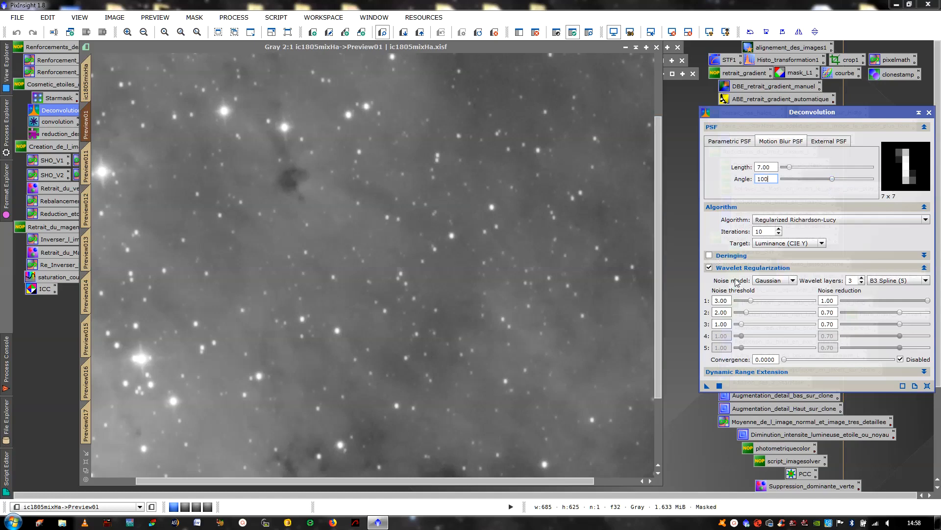
- Set the deconvolution to 2 iterations, enable deringing and apply it to Preview01
double_click(774, 233)
text(2)
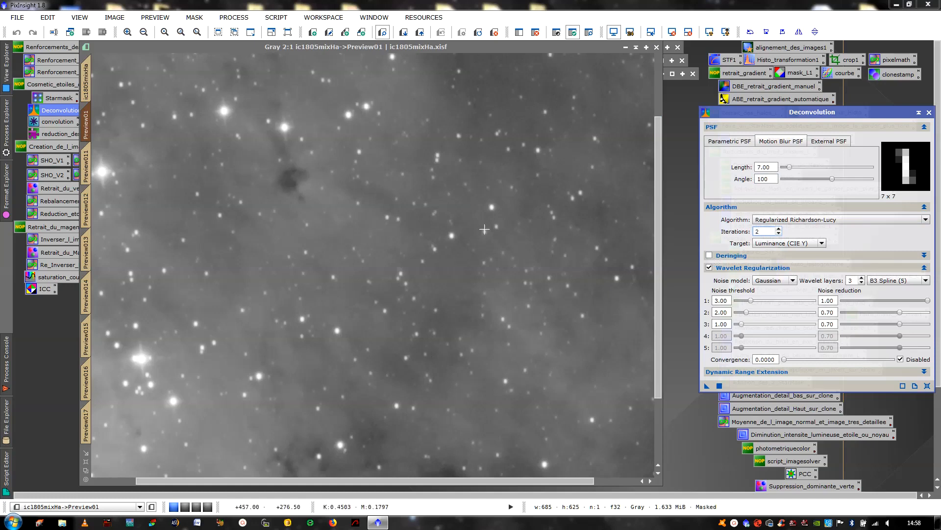
click(710, 255)
click(526, 186)
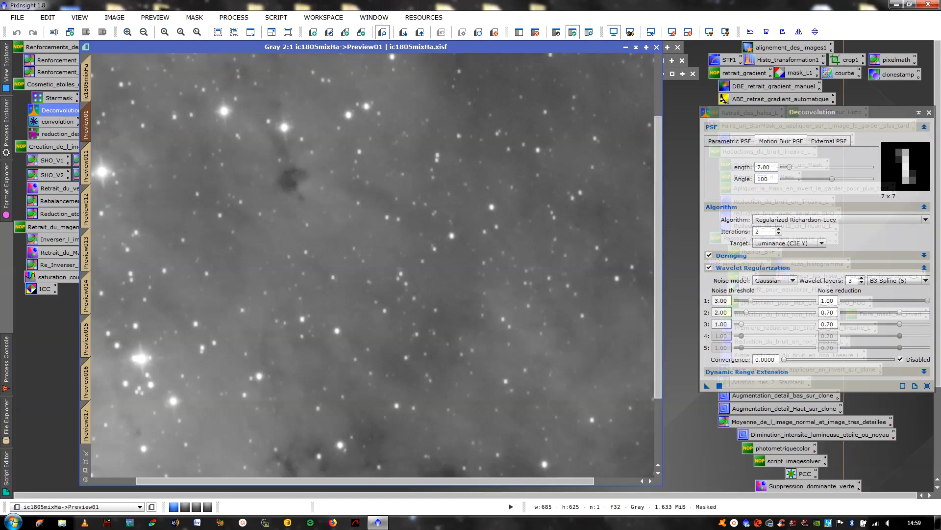
drag(721, 386, 533, 242)
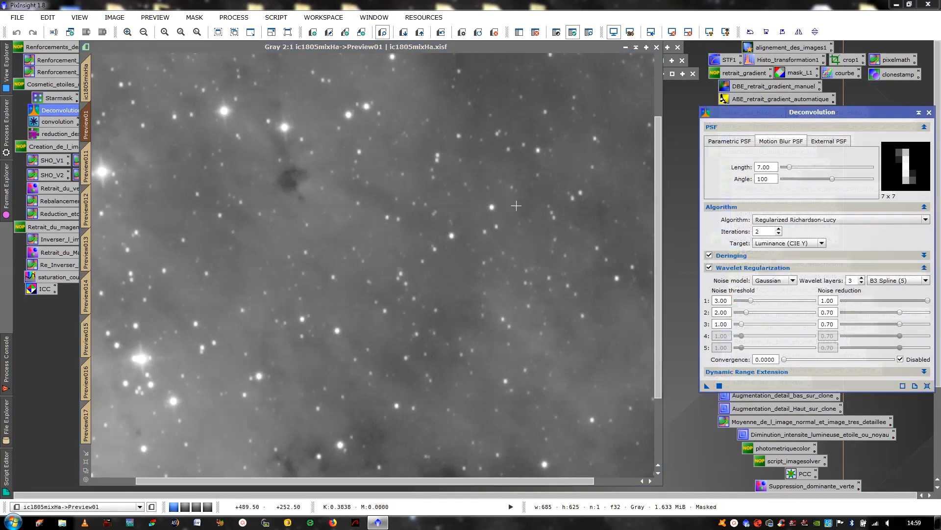
- Enlarge Preview01 and the duplicates down to Preview014 to a matching 3:1 magnification for comparing stars
scroll(455, 219, up, 2)
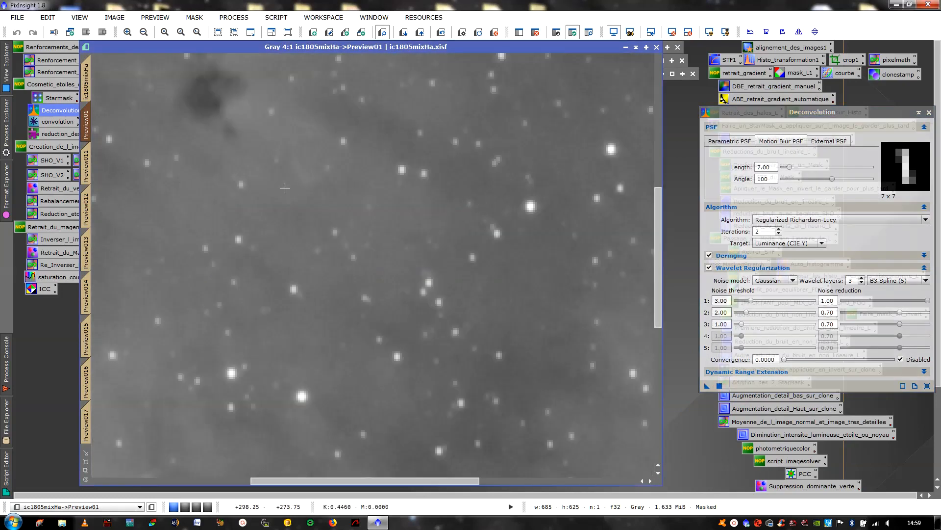
scroll(285, 187, down, 2)
scroll(285, 188, up, 1)
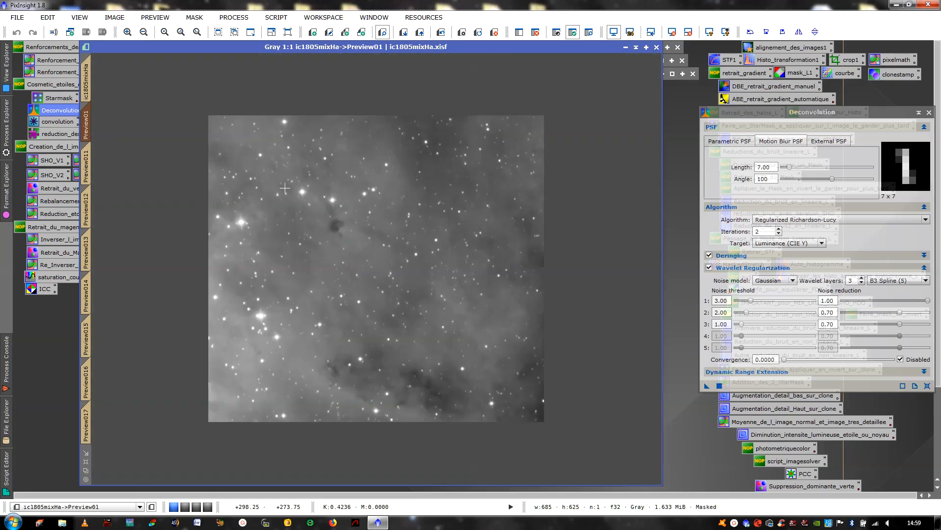
scroll(285, 188, down, 1)
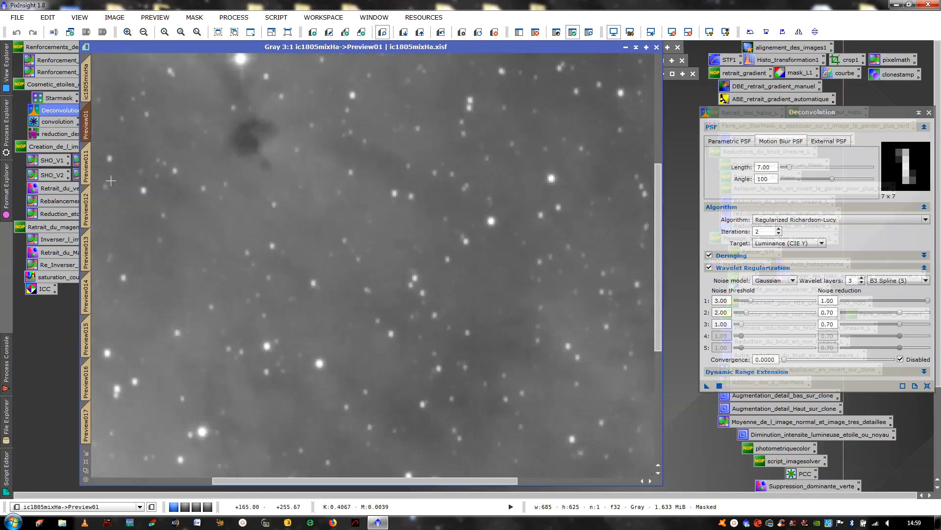
click(87, 168)
scroll(244, 183, down, 1)
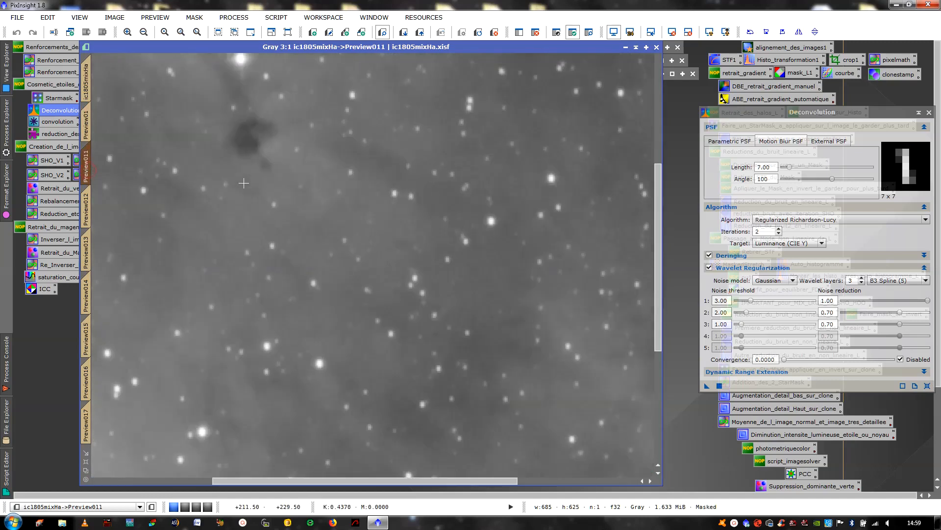
click(87, 208)
scroll(104, 207, down, 1)
click(86, 265)
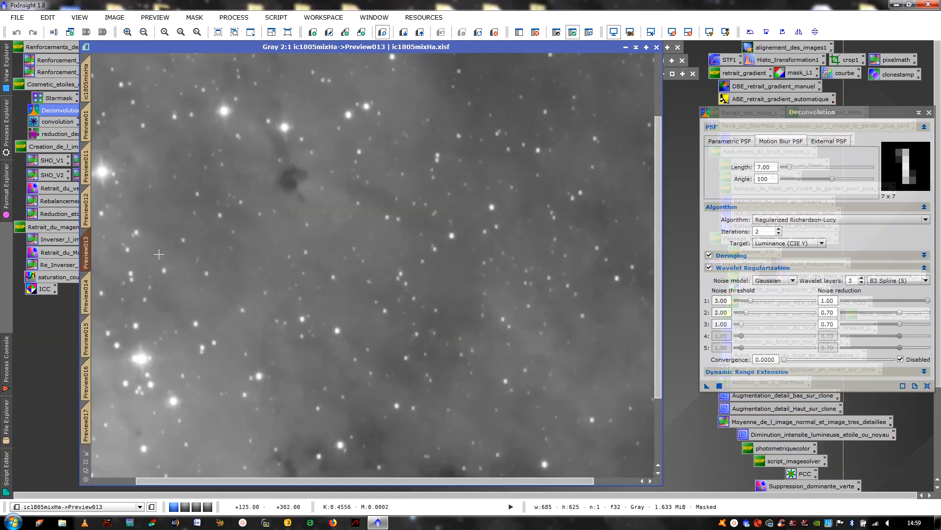
scroll(158, 254, down, 1)
click(88, 284)
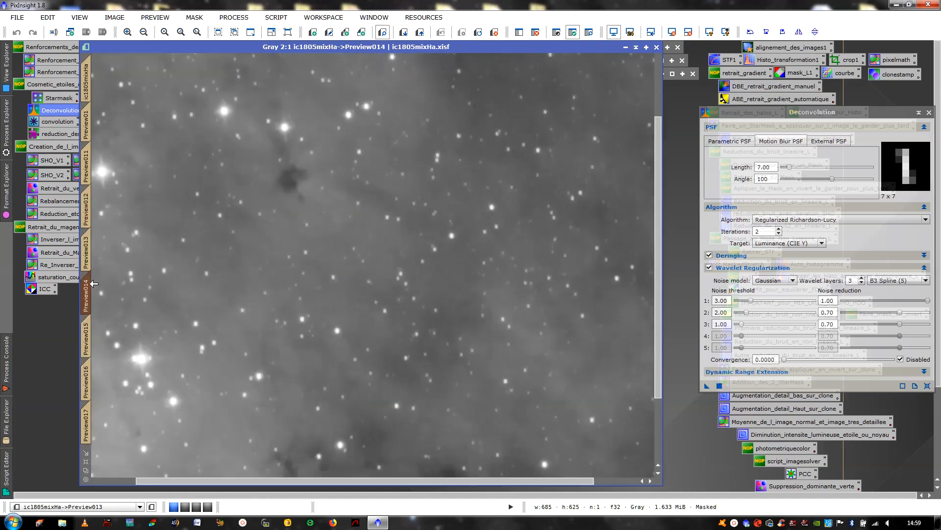
scroll(383, 272, down, 1)
- Compare the star shapes in the deconvolved Preview01 with those in the unprocessed Preview011
click(85, 123)
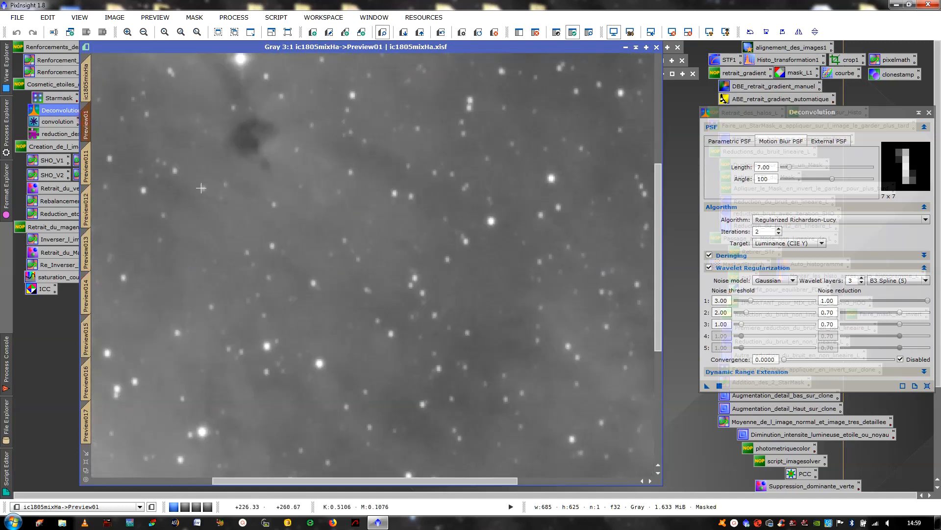
click(87, 167)
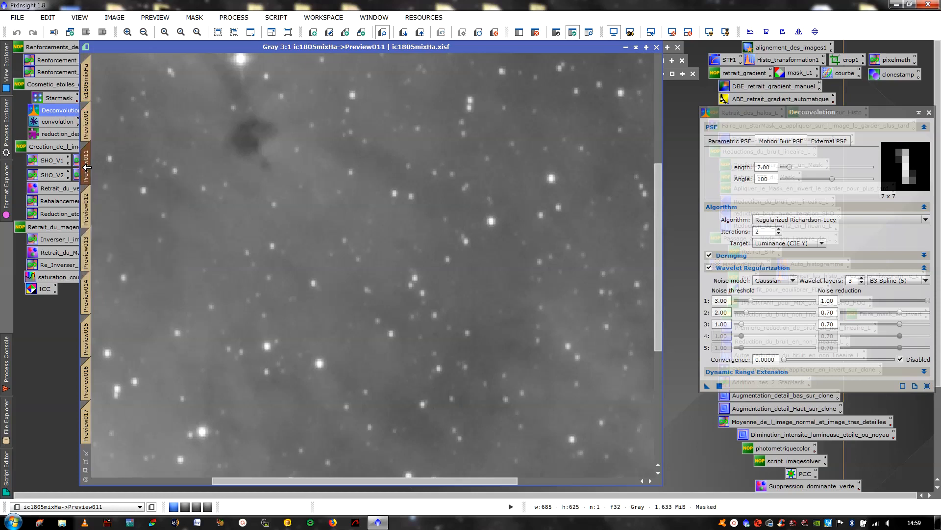
click(86, 125)
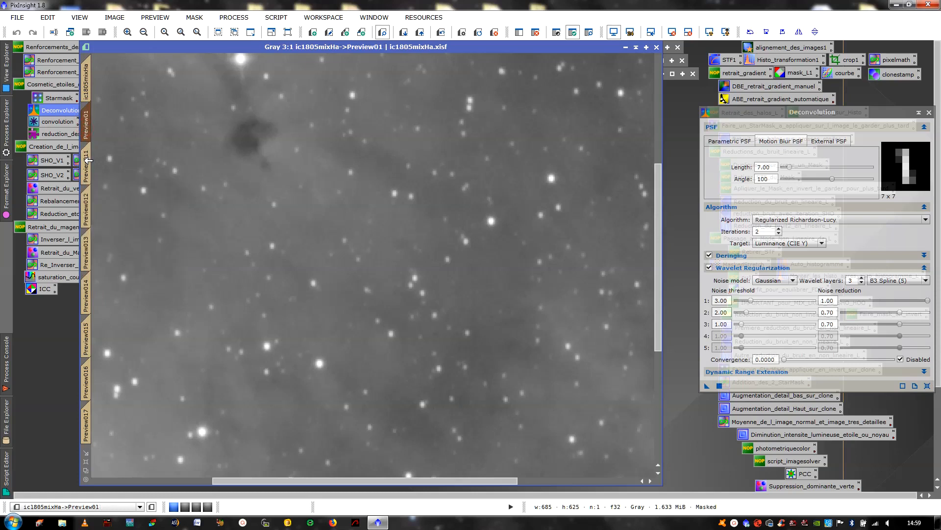
click(87, 160)
click(92, 127)
click(89, 165)
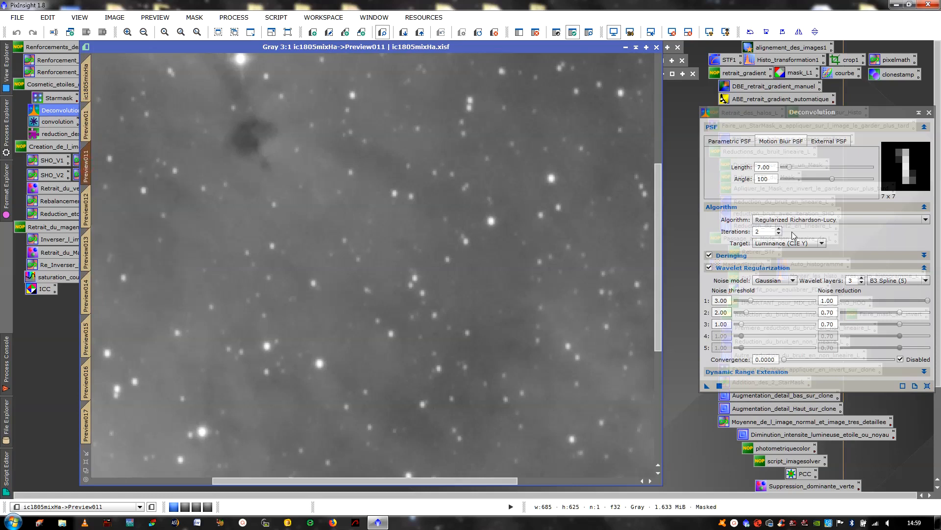
- Set the deconvolution to 4 iterations, apply it to Preview011 and compare the result with Preview012
double_click(762, 231)
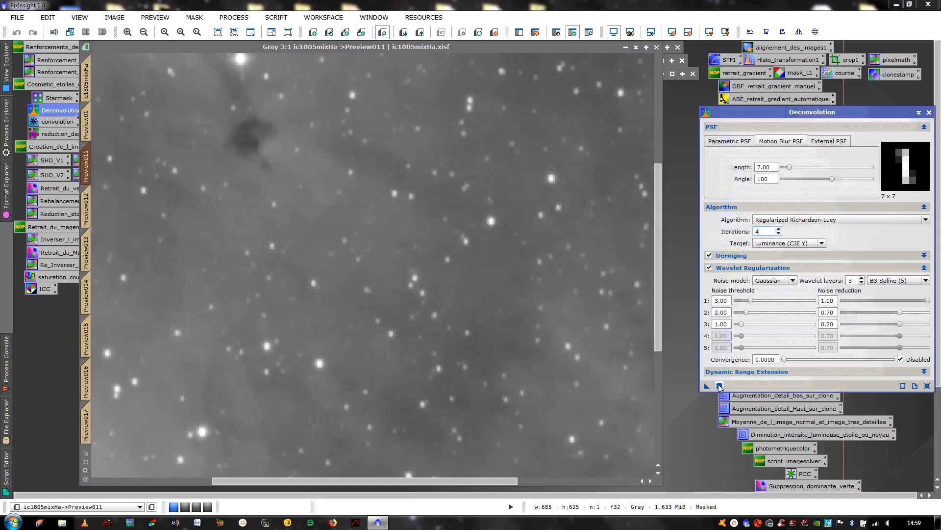
drag(707, 386, 585, 288)
click(86, 206)
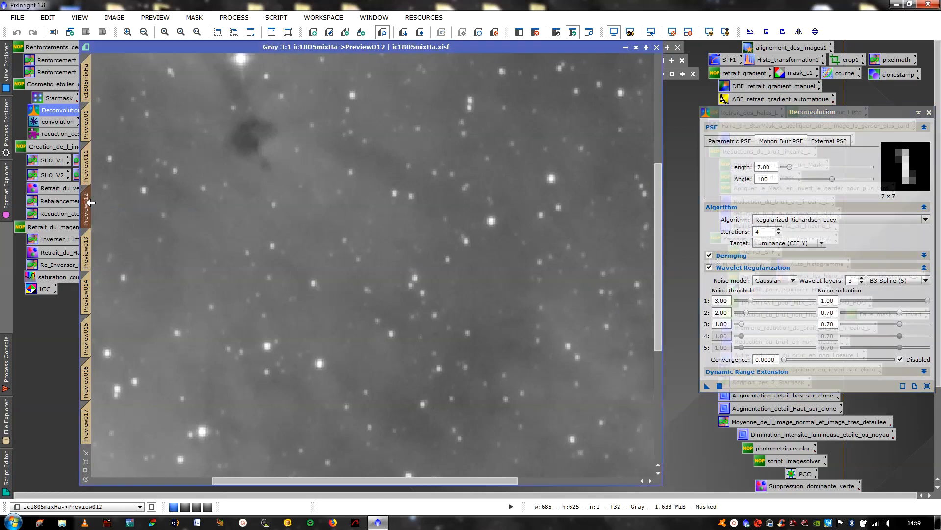
click(87, 165)
- Bring Preview011 and Preview012 to a matching 4:1 magnification over the same star field
drag(437, 482, 593, 481)
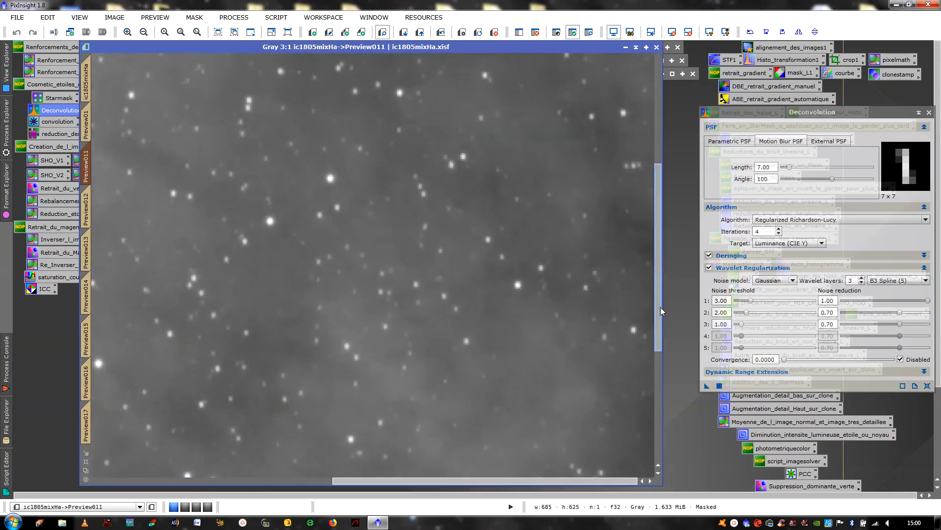
drag(661, 307, 661, 302)
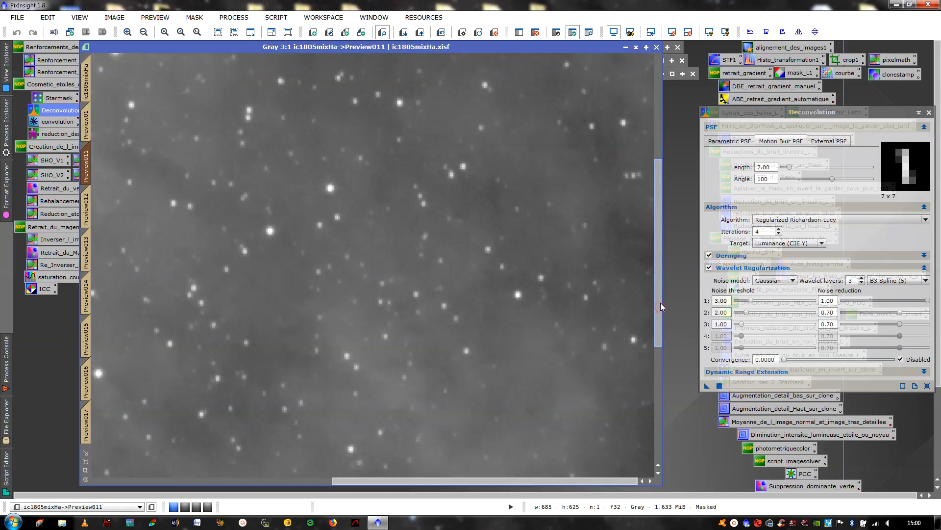
click(85, 209)
scroll(396, 334, up, 2)
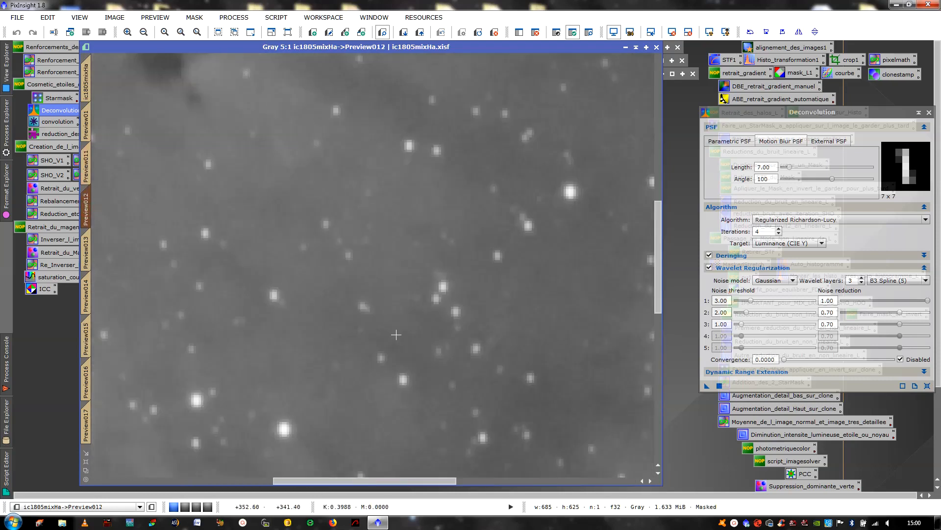
scroll(396, 442, down, 1)
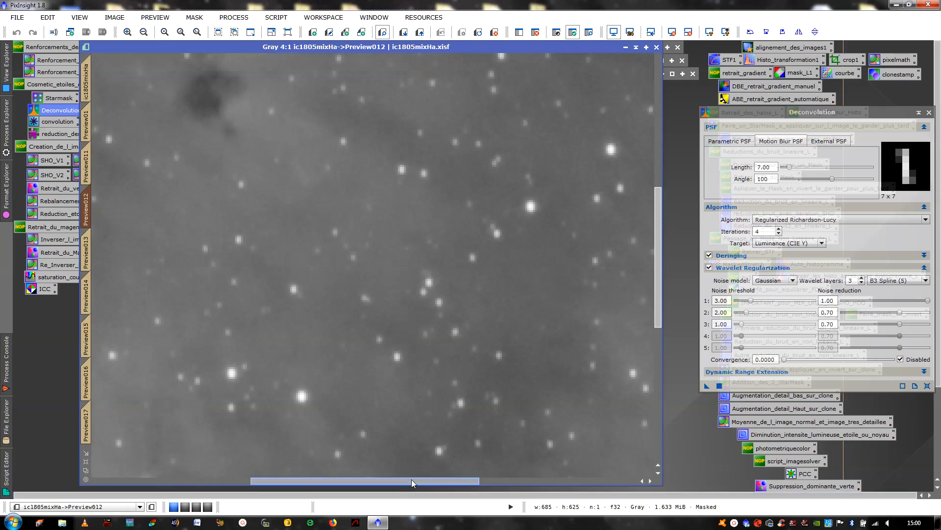
drag(411, 479, 504, 484)
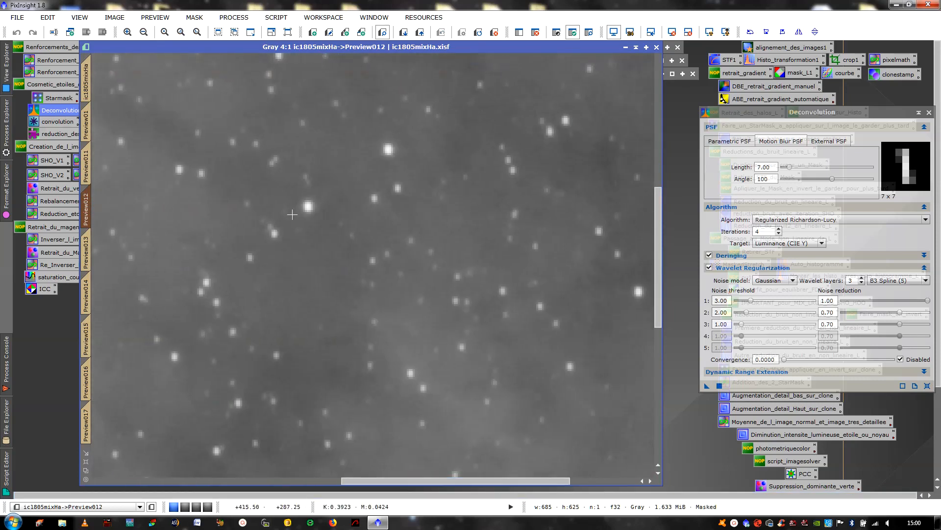
click(86, 166)
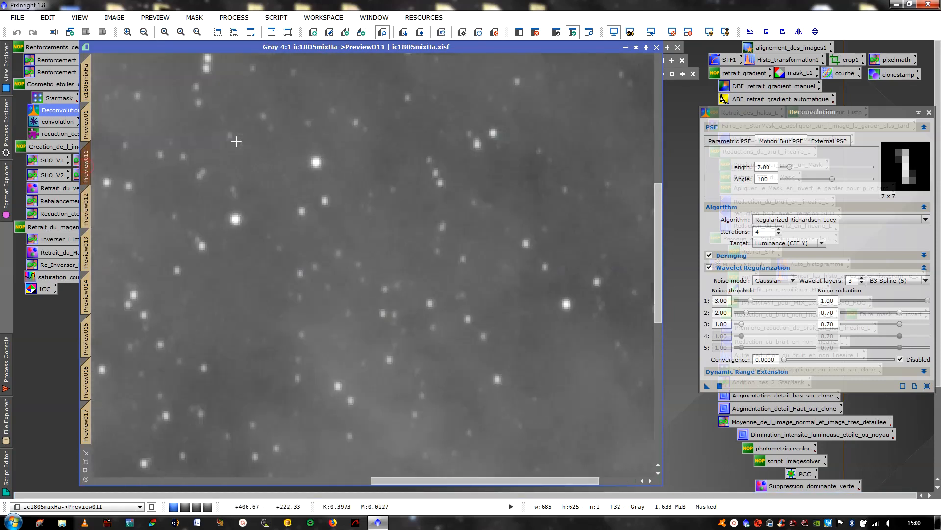
click(87, 208)
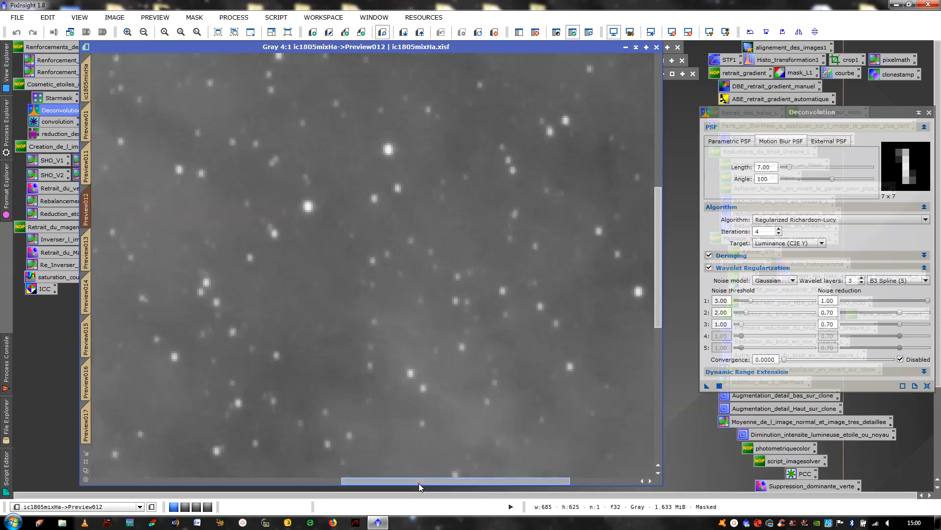
- Compare the star shapes in Preview011, deconvolved with 4 iterations, with those in the unprocessed Preview012
drag(419, 482, 455, 483)
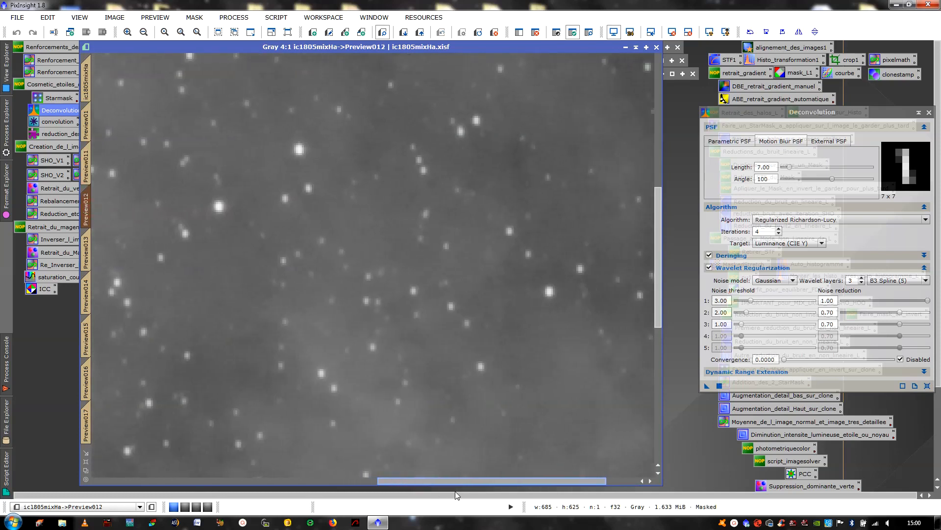
click(88, 160)
click(88, 200)
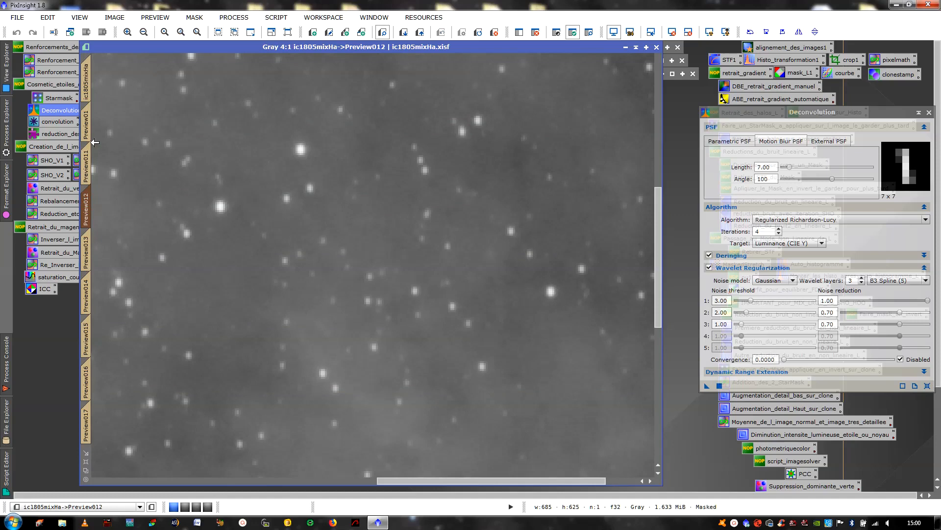
click(88, 154)
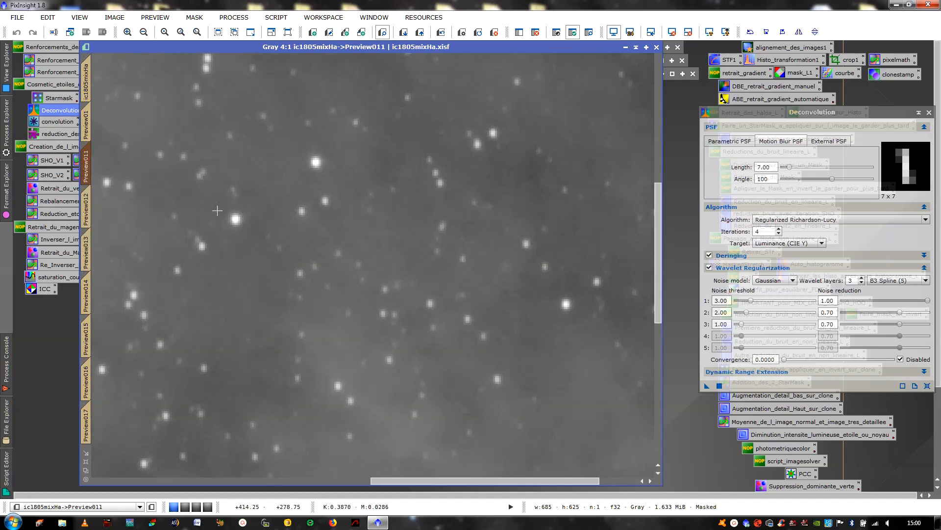
mouse_move(91, 123)
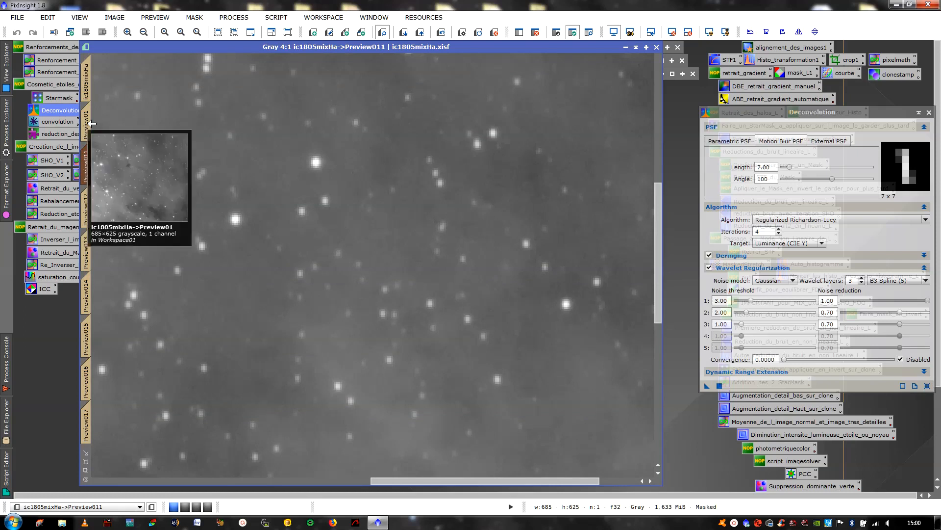
click(85, 208)
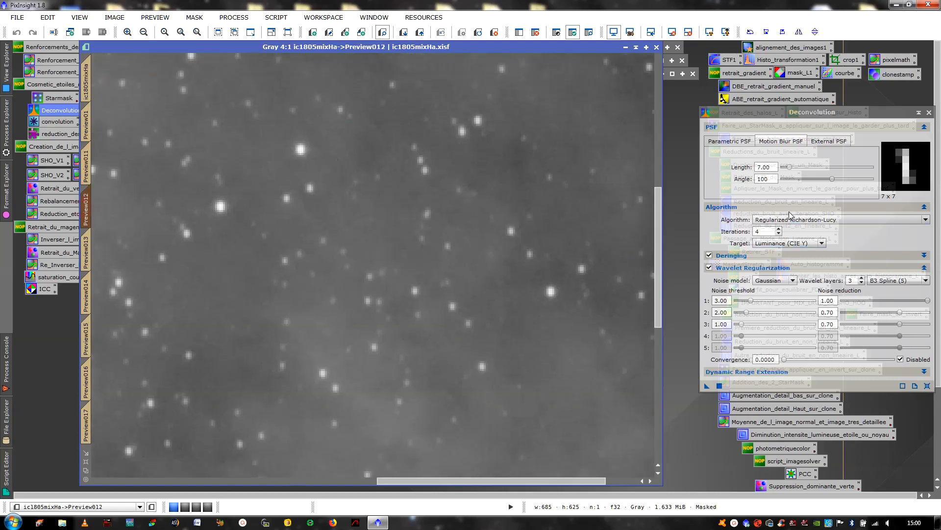
- Set the deconvolution to 5 iterations and apply it to Preview012
double_click(766, 231)
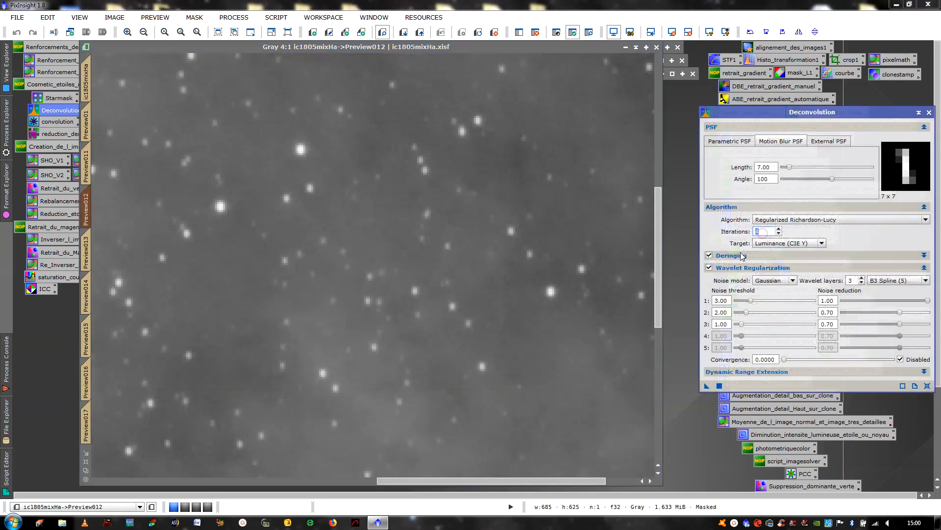
click(720, 385)
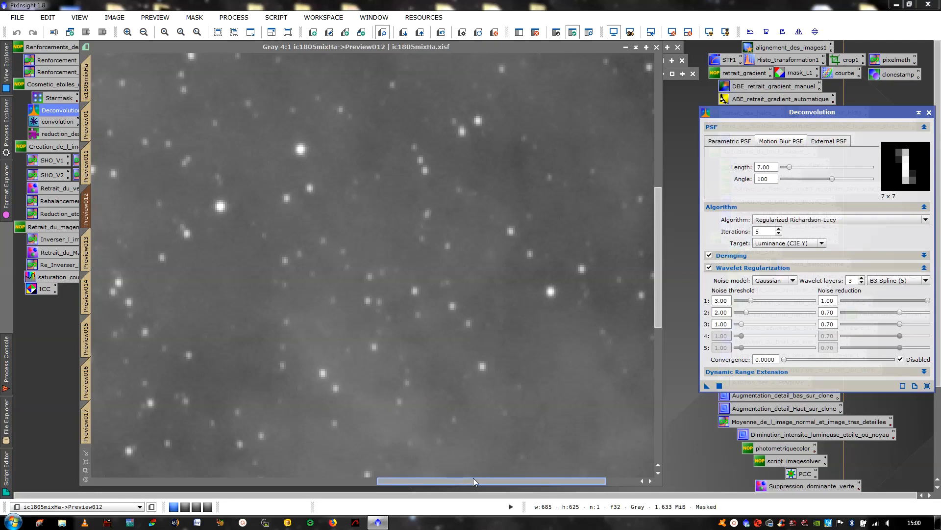
drag(472, 477, 445, 481)
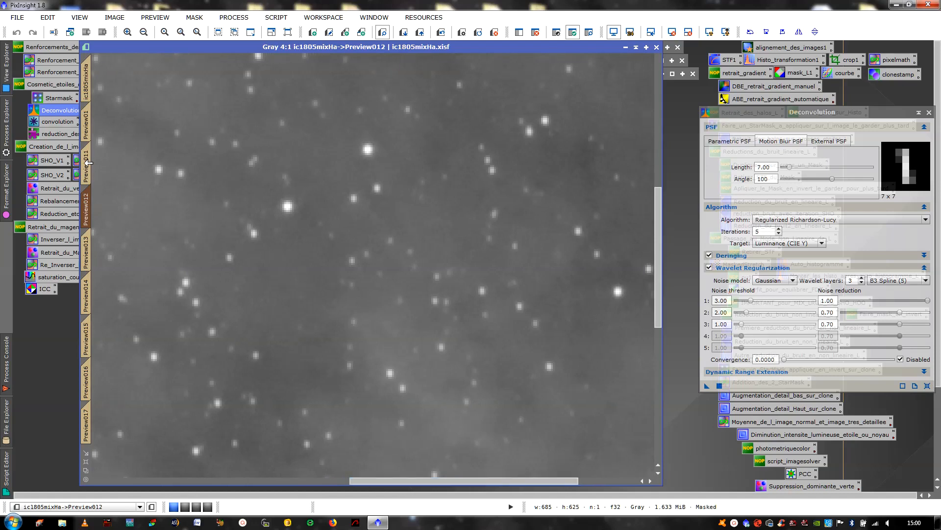
- Enlarge Preview013 and Preview012 to 5:1 over the same group of stars
click(88, 248)
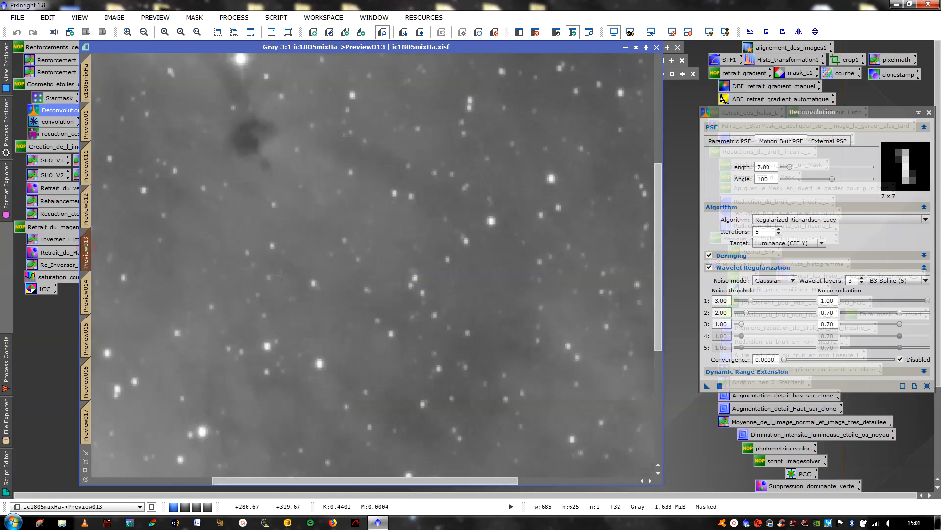
scroll(281, 275, up, 2)
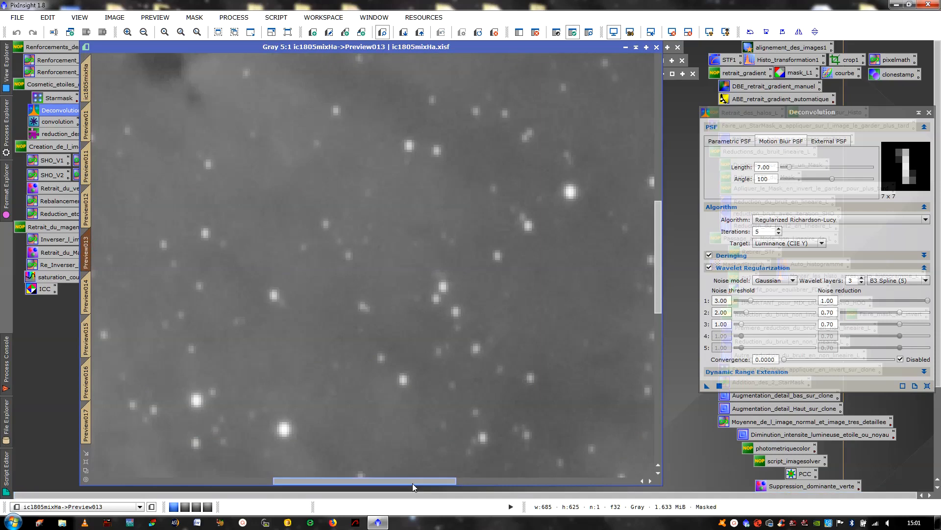
drag(413, 484, 525, 479)
click(88, 210)
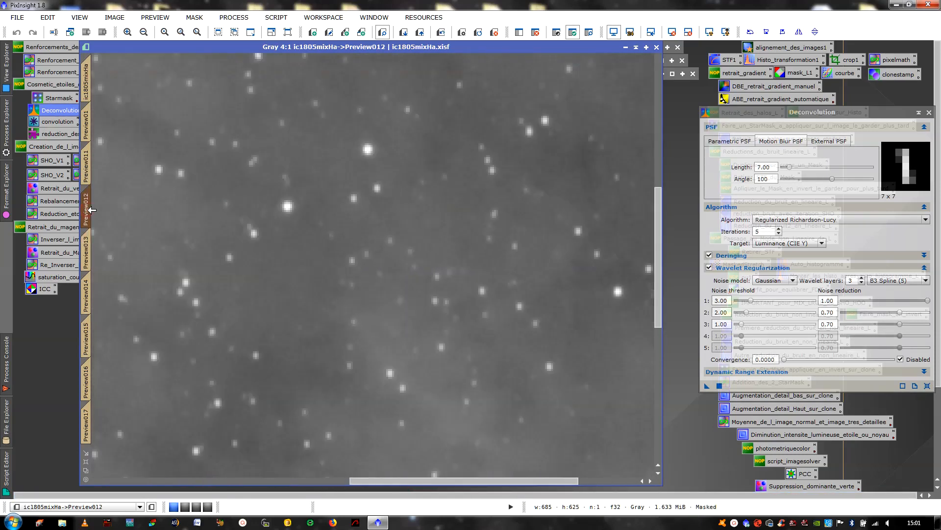
scroll(168, 227, up, 1)
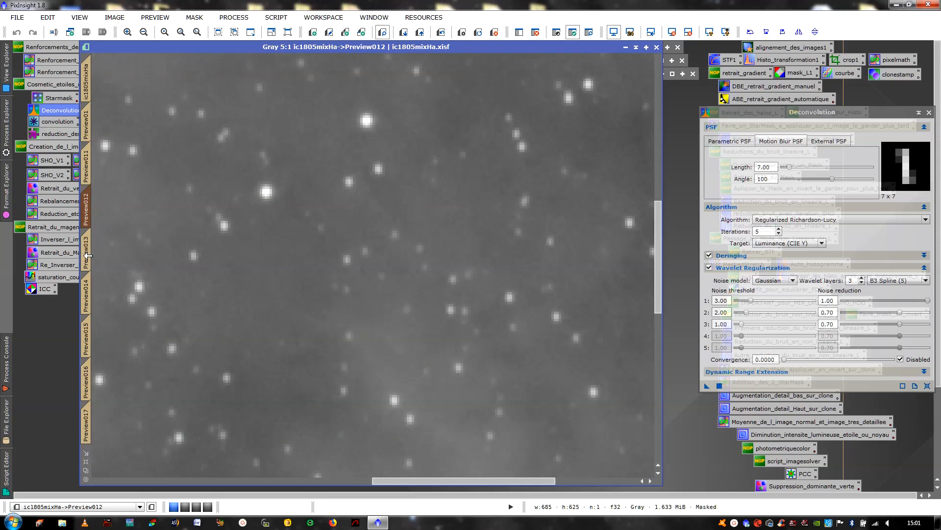
click(87, 255)
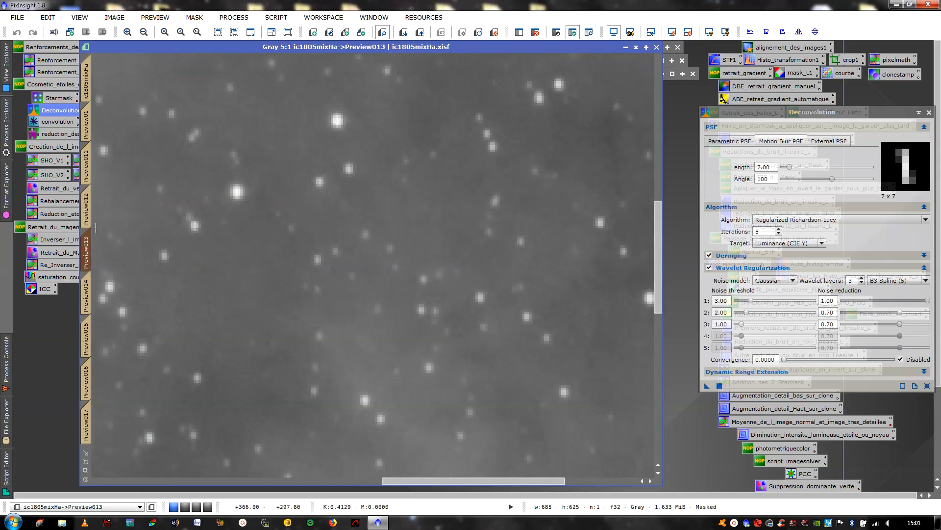
- Compare the star shapes in Preview012, deconvolved with 5 iterations, with those in the unprocessed Preview013
click(93, 209)
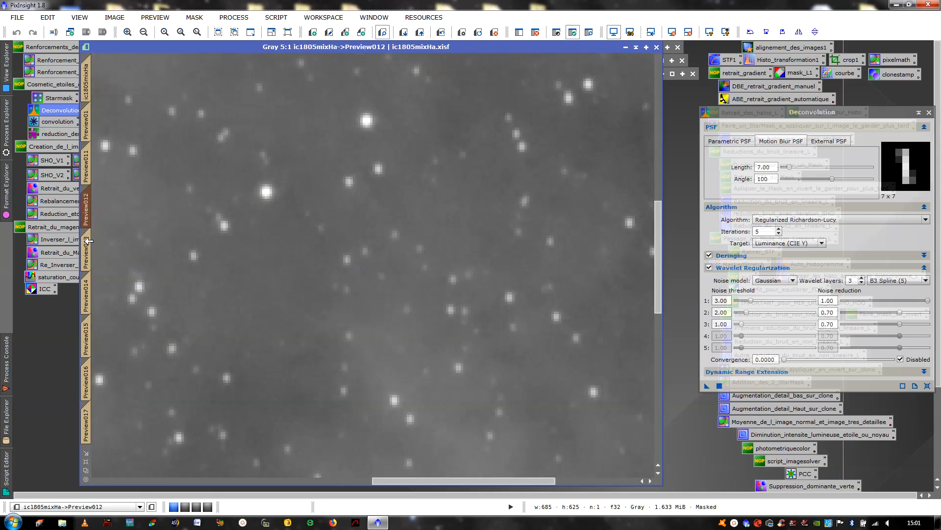
click(87, 245)
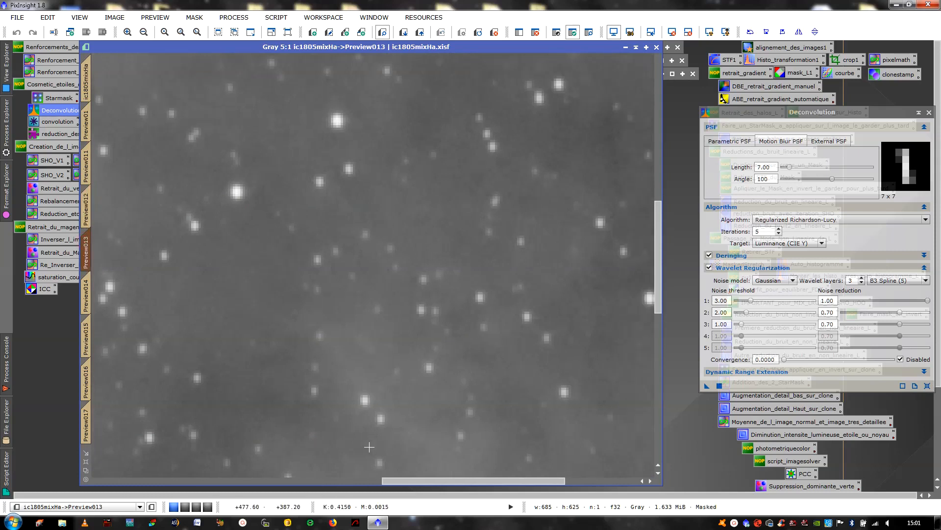
drag(395, 482, 382, 485)
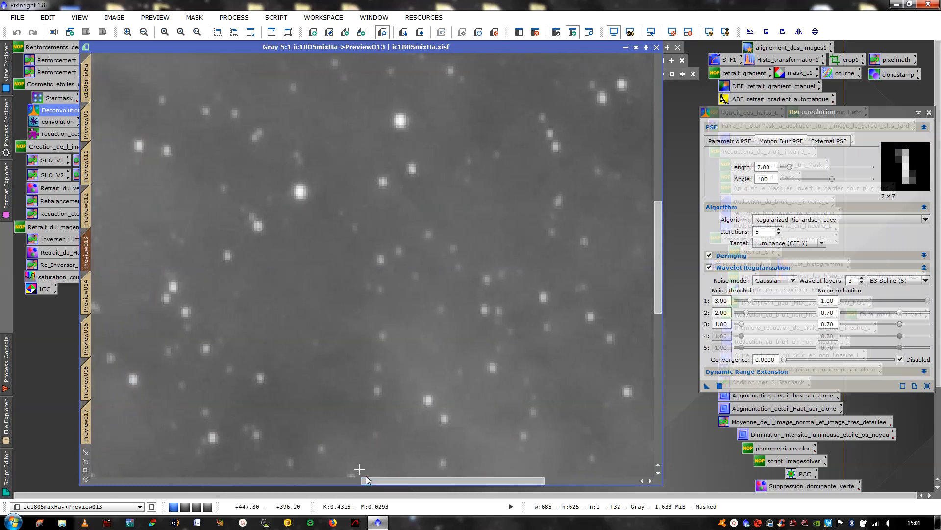
click(91, 208)
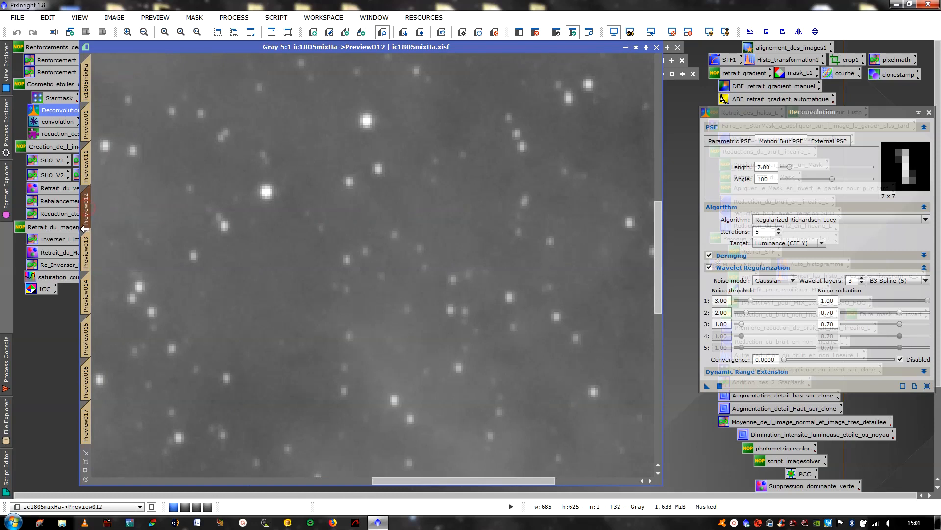
click(87, 248)
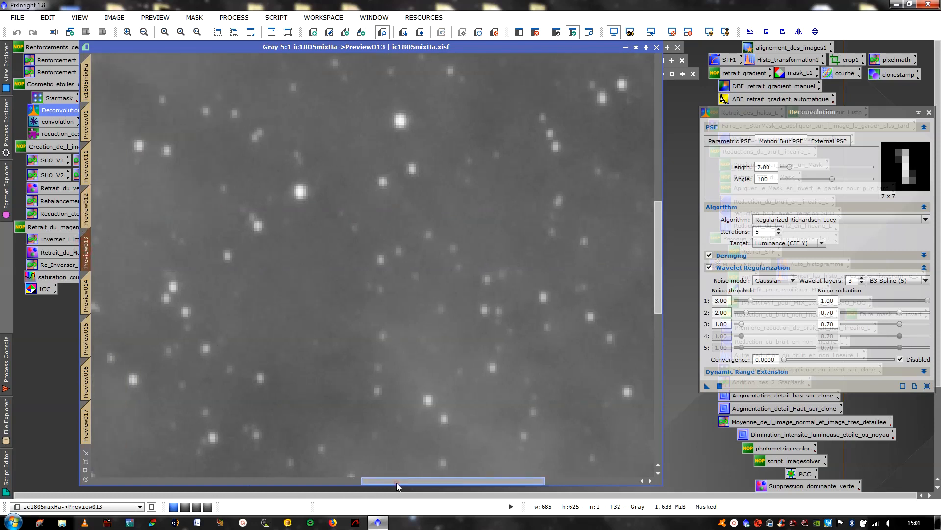
drag(397, 486, 413, 486)
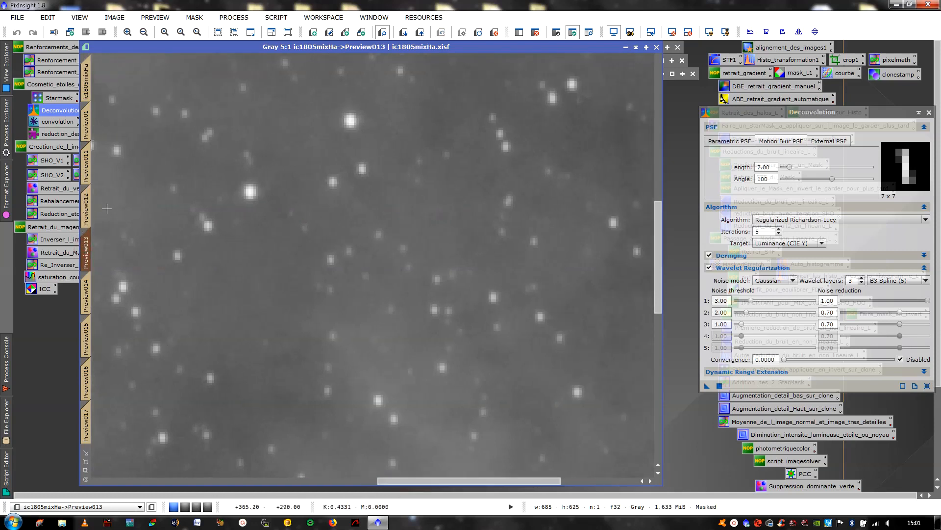
click(86, 203)
click(88, 248)
- Return to the full ic1805mixHa image and delete all its previews
click(86, 81)
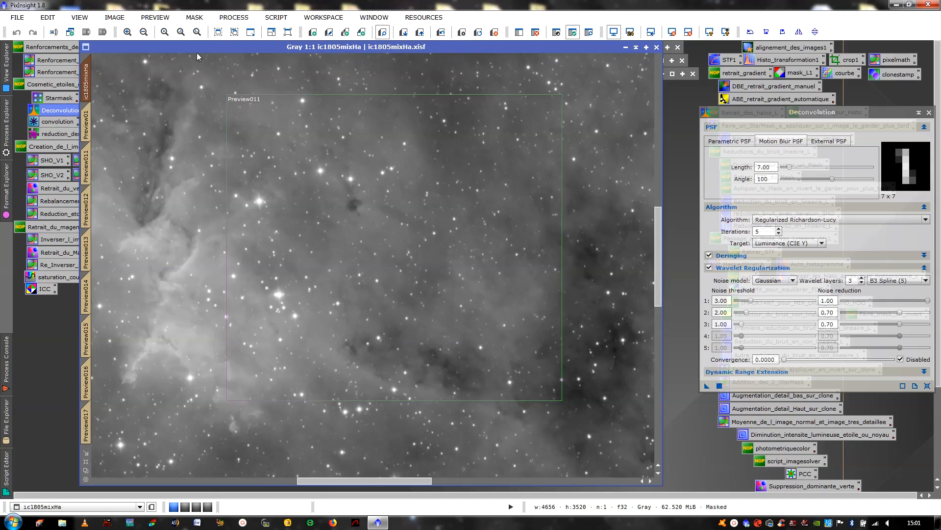
click(155, 18)
click(162, 196)
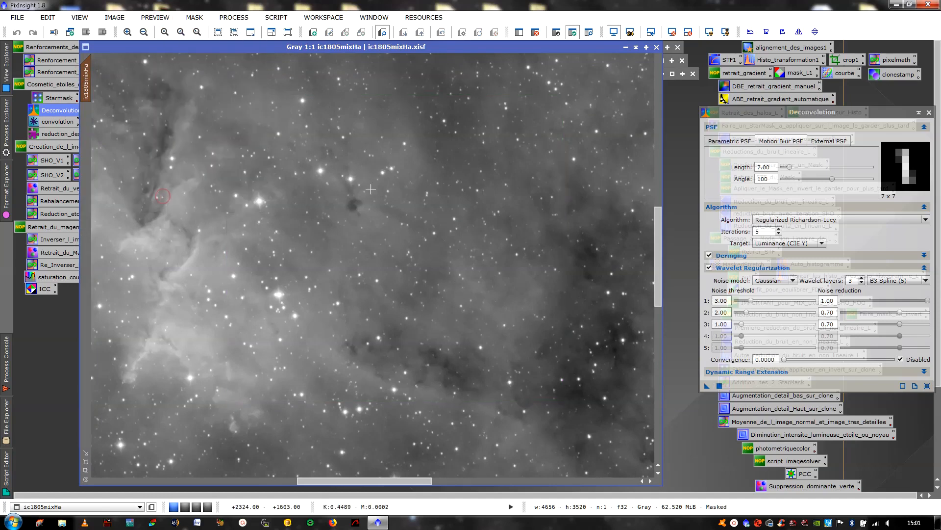
- Apply the 5-iteration deconvolution to the whole ic1805mixHa image, close the process window and inspect the stars at 5:1
click(718, 385)
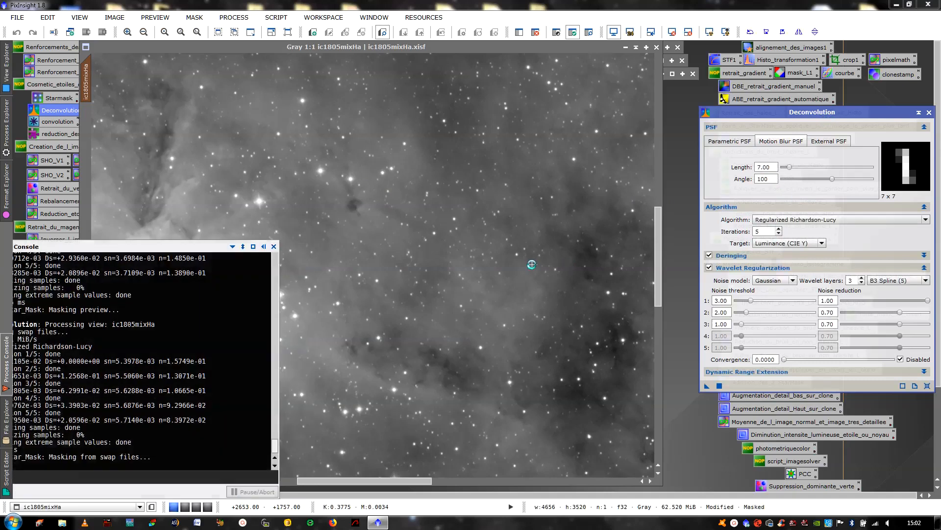
click(929, 112)
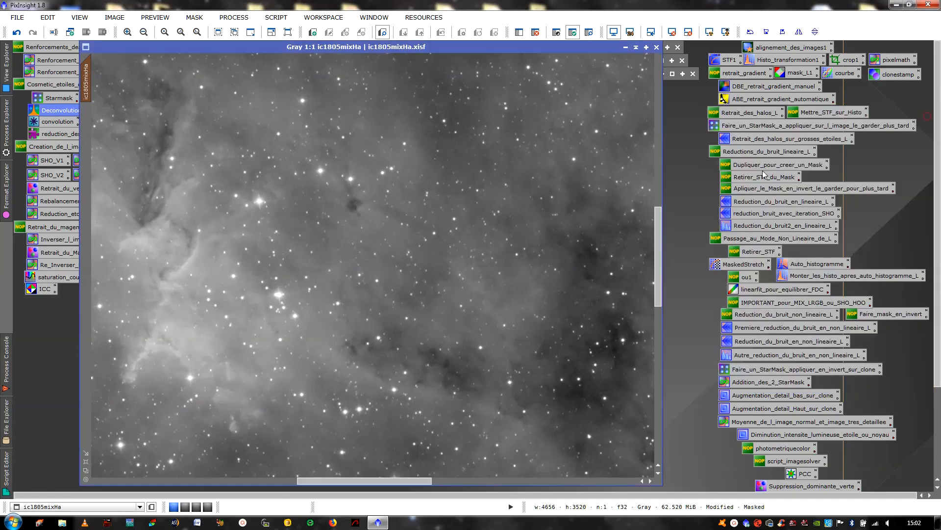
scroll(418, 140, up, 2)
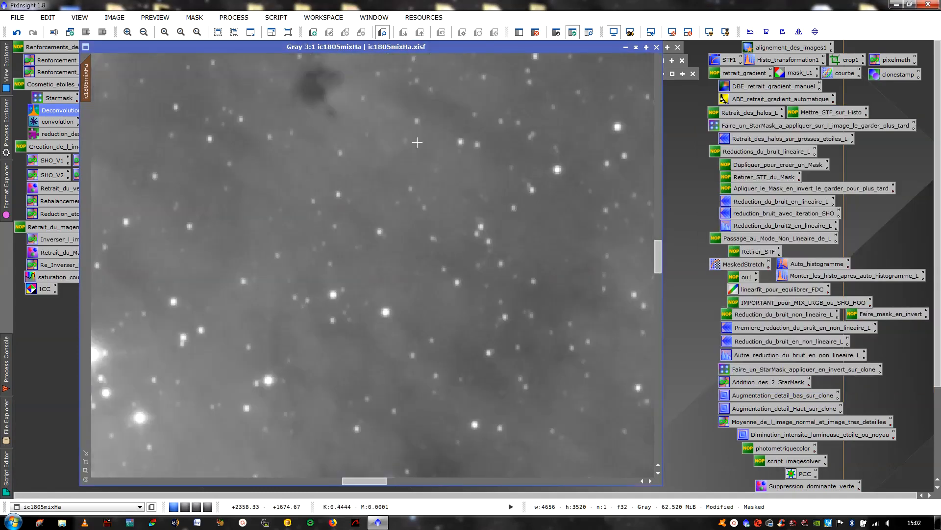
scroll(417, 142, up, 2)
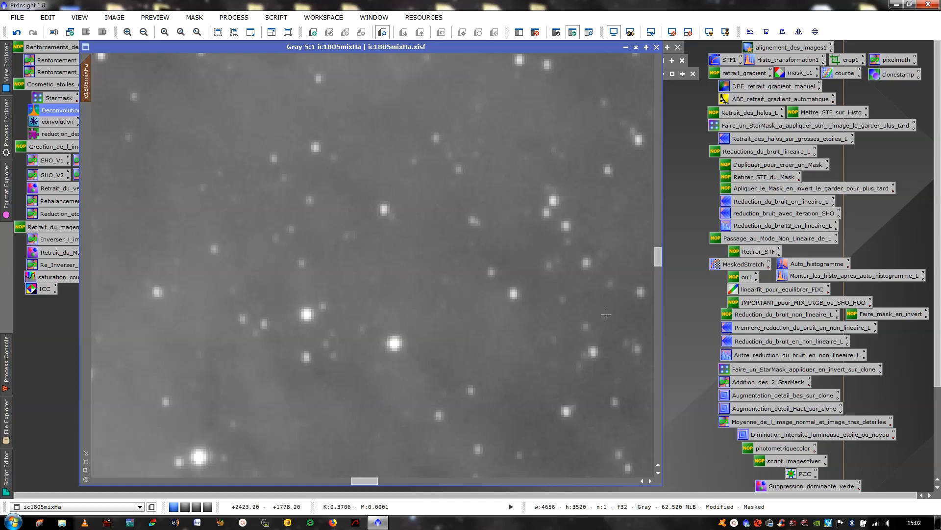
mouse_move(658, 256)
mouse_down()
mouse_move(660, 278)
mouse_move(660, 262)
mouse_up()
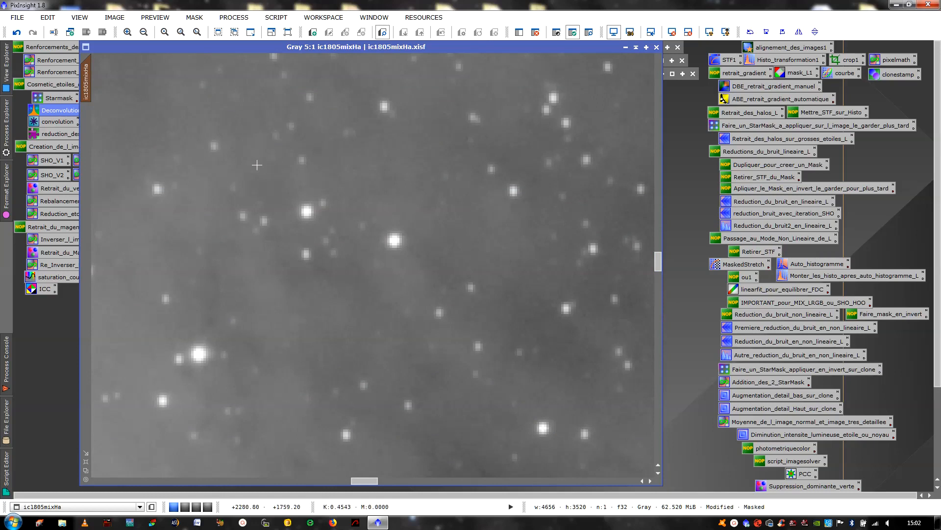
- Check the mask overlay on ic1805mixHa, and compare the stars at 5:1 with and without the deconvolution
key(ctrl+k)
key(ctrl+k)
key(ctrl+k)
key(ctrl+k)
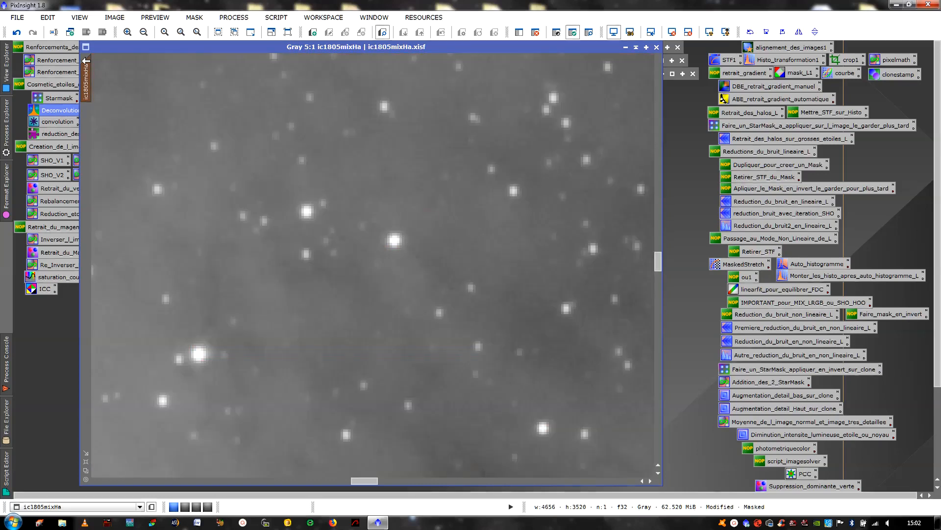
click(16, 34)
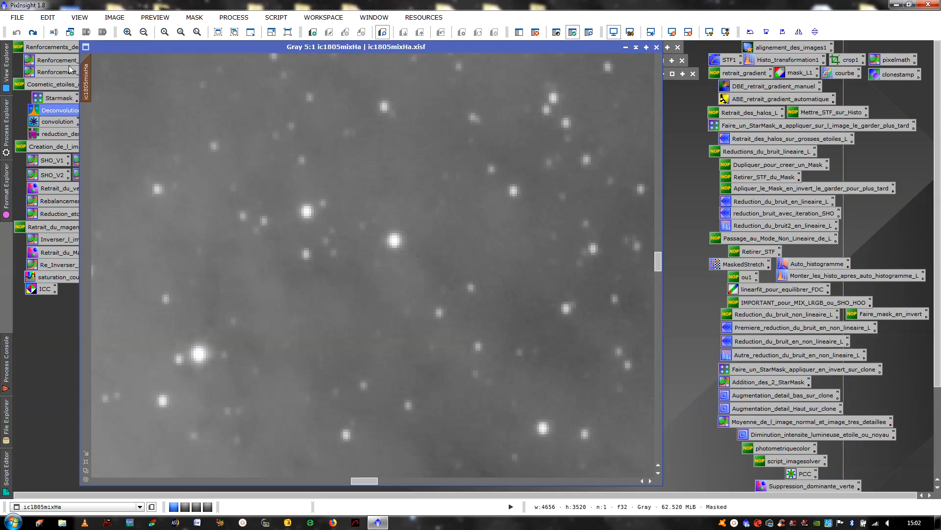
click(37, 34)
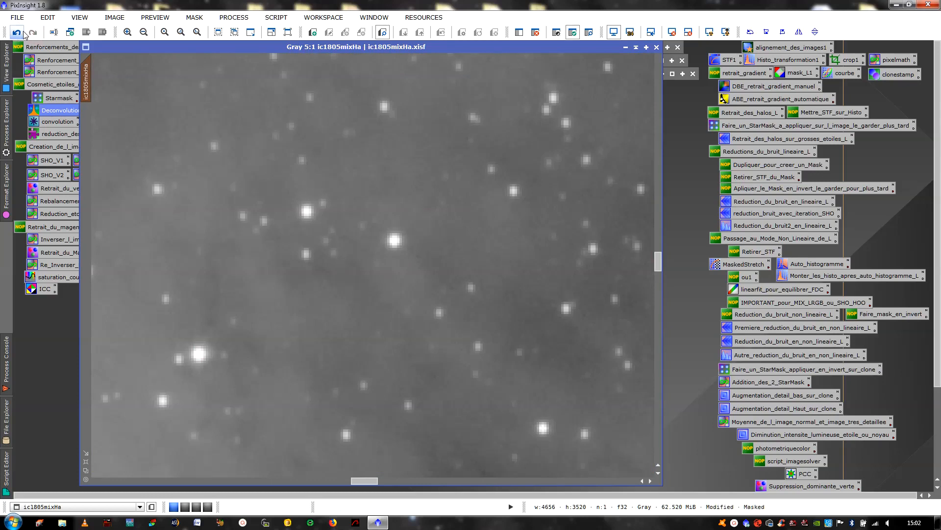
click(17, 34)
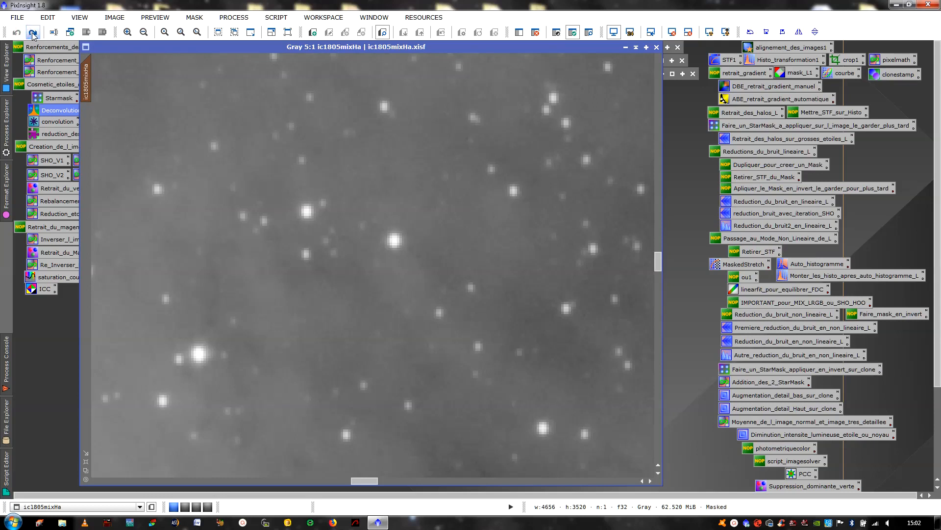
click(33, 34)
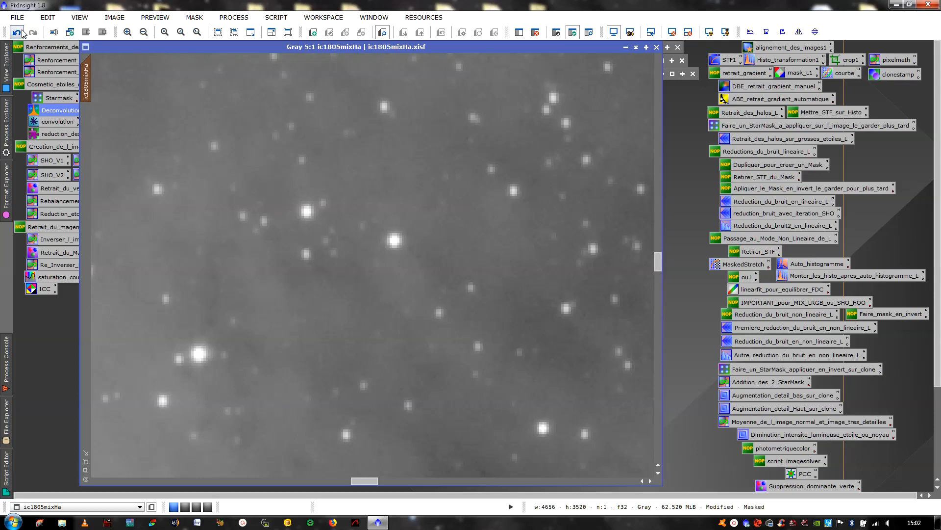
- Enlarge the star field to 7:1 and repeatedly compare the star shapes before and after the deconvolution
scroll(250, 130, up, 1)
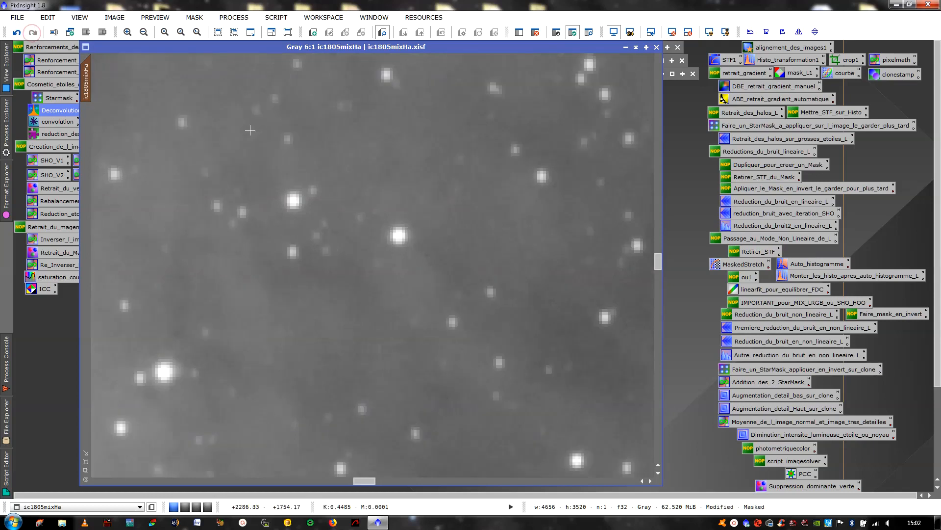
scroll(250, 130, up, 1)
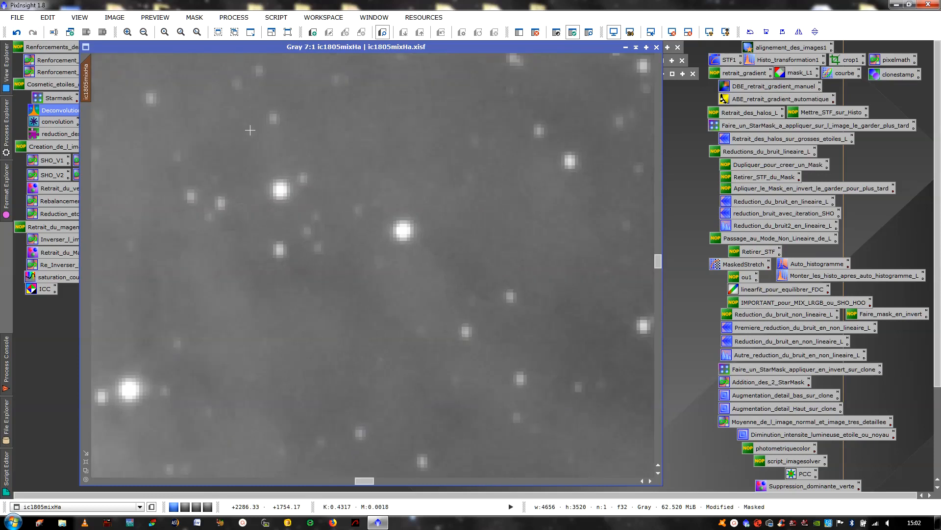
click(17, 33)
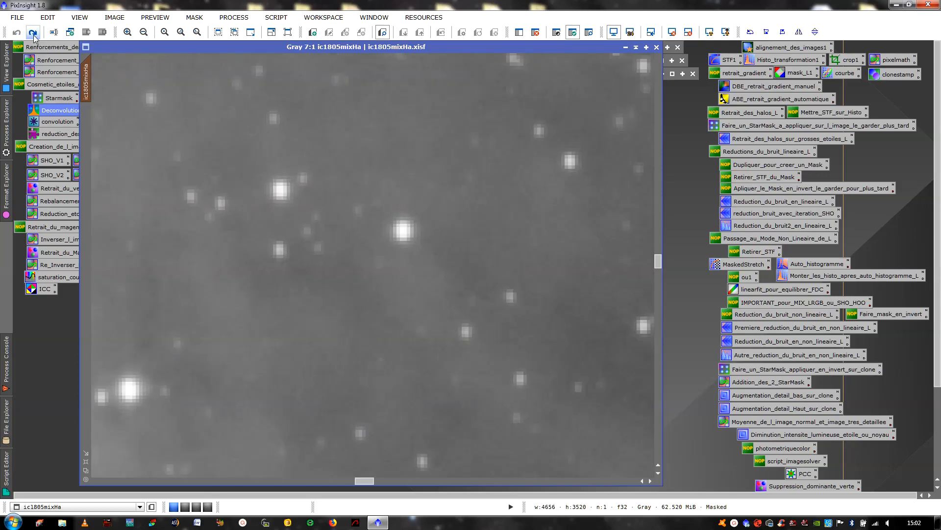
click(32, 34)
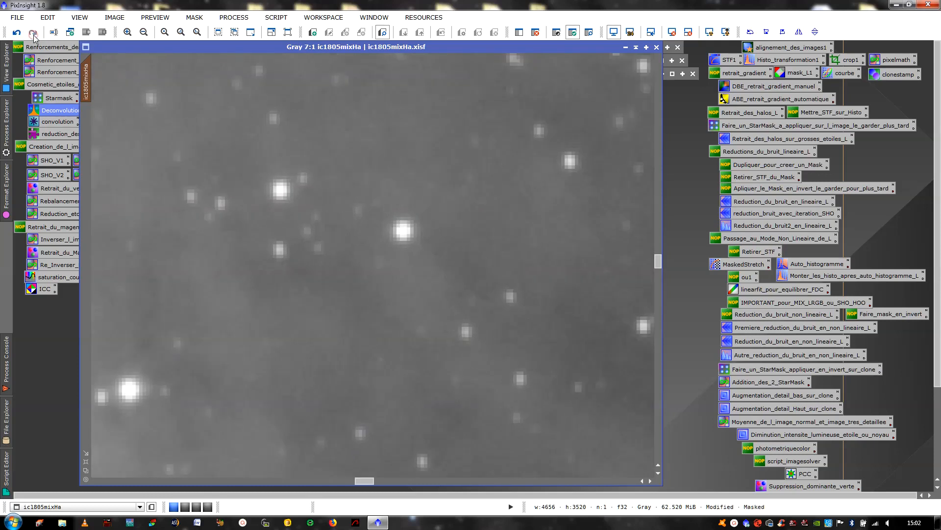
click(18, 32)
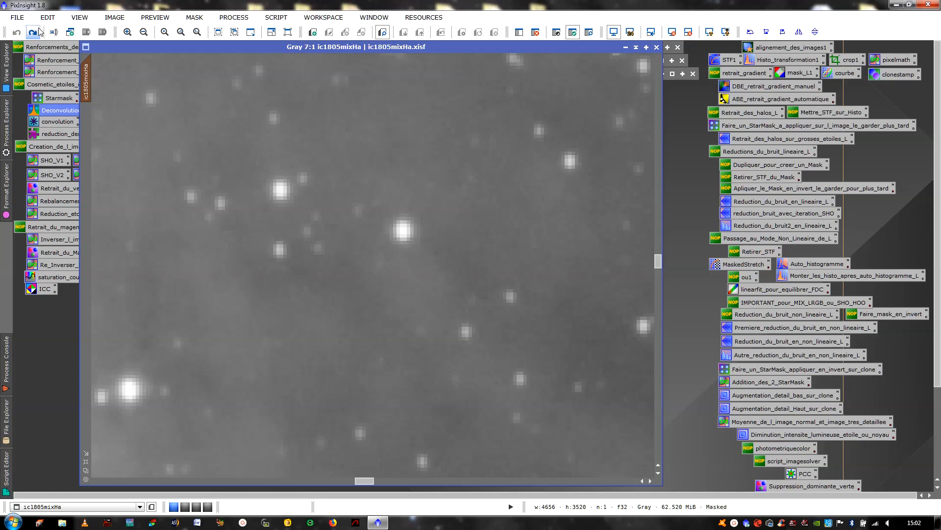
click(38, 32)
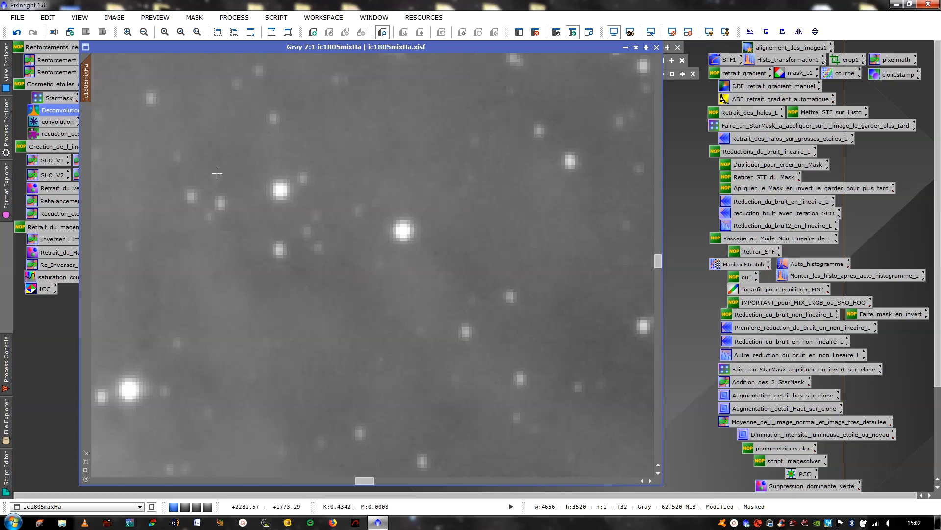
click(19, 36)
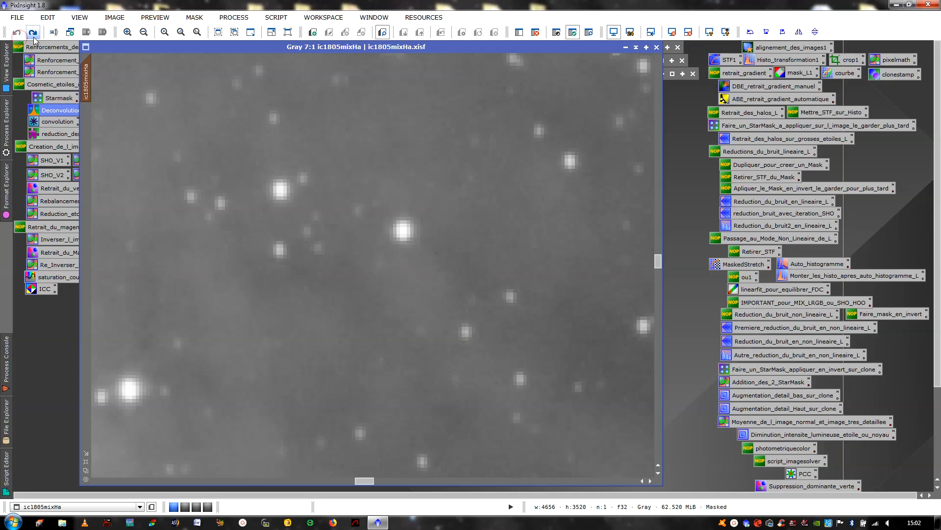
click(33, 32)
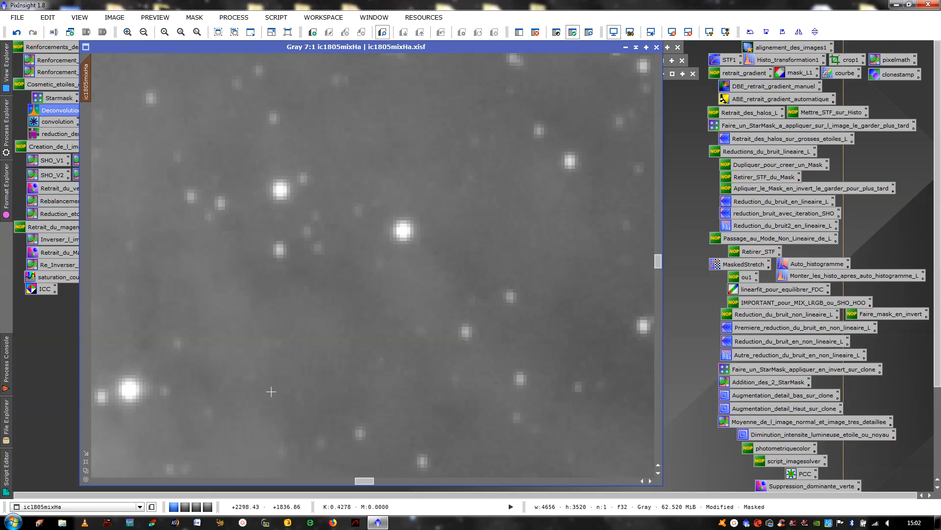
- Examine which stars the mask exposes at 7:1, and compare them once more without and with the deconvolution
key(ctrl+k)
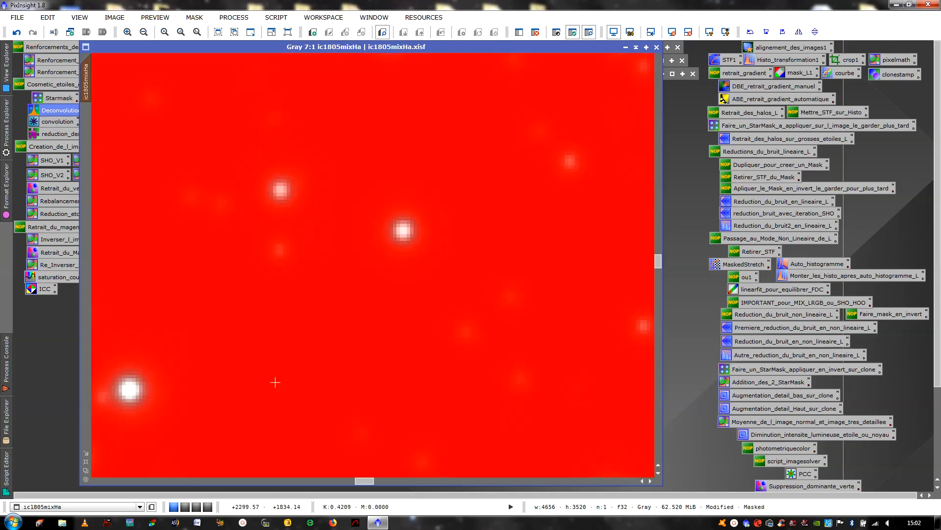
key(ctrl+k)
key(ctrl+k)
key(ctrl+k)
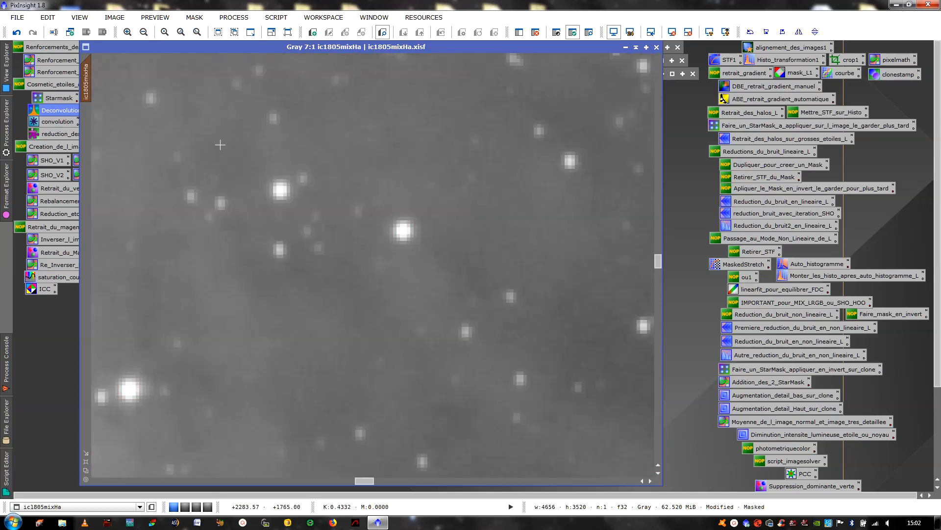
click(16, 32)
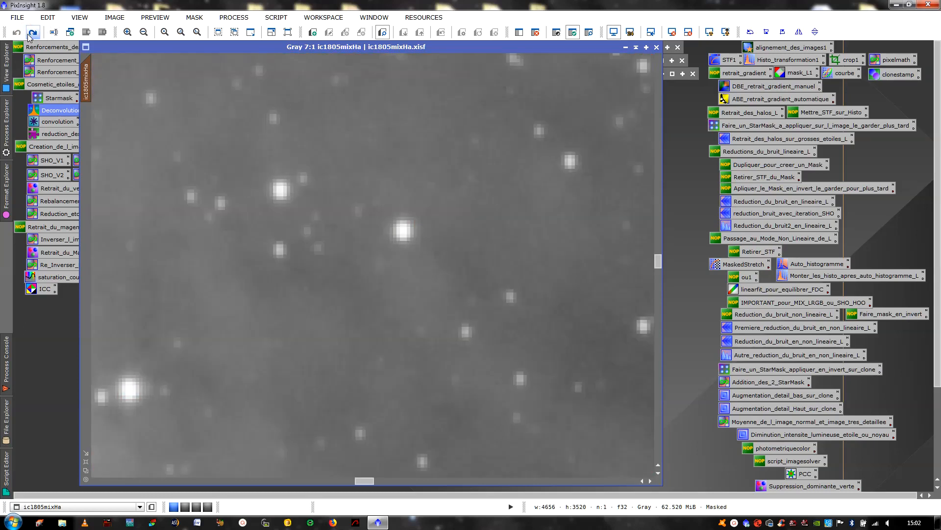
click(30, 34)
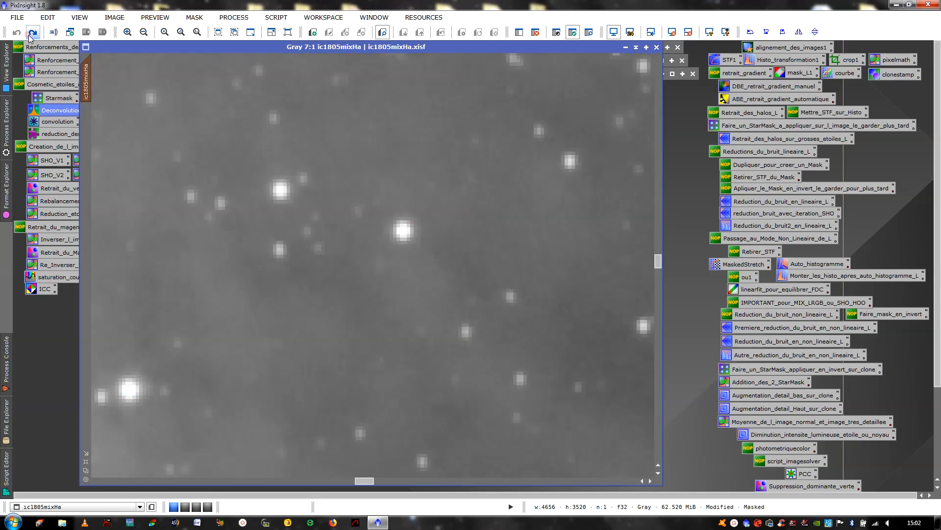
- Compare the area beside the bright nebula core at 1:1 before and after the deconvolution
click(86, 462)
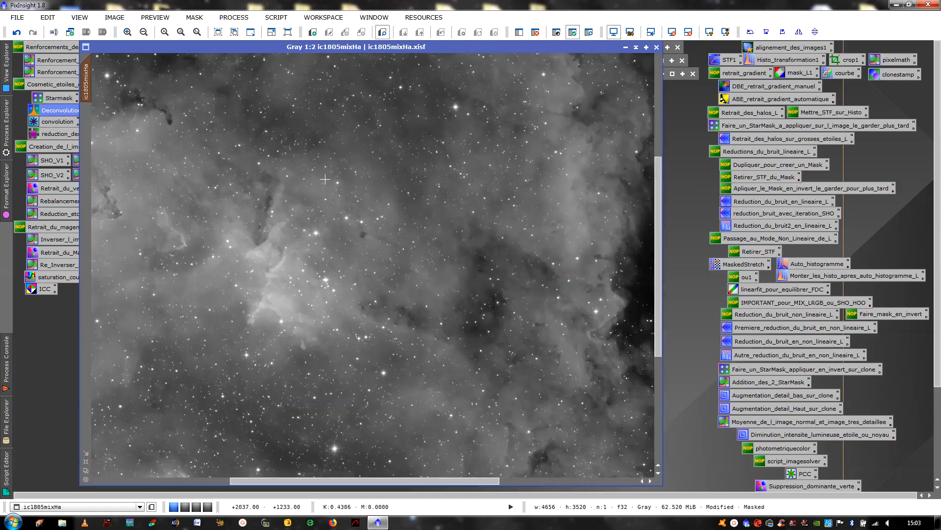
scroll(325, 179, up, 1)
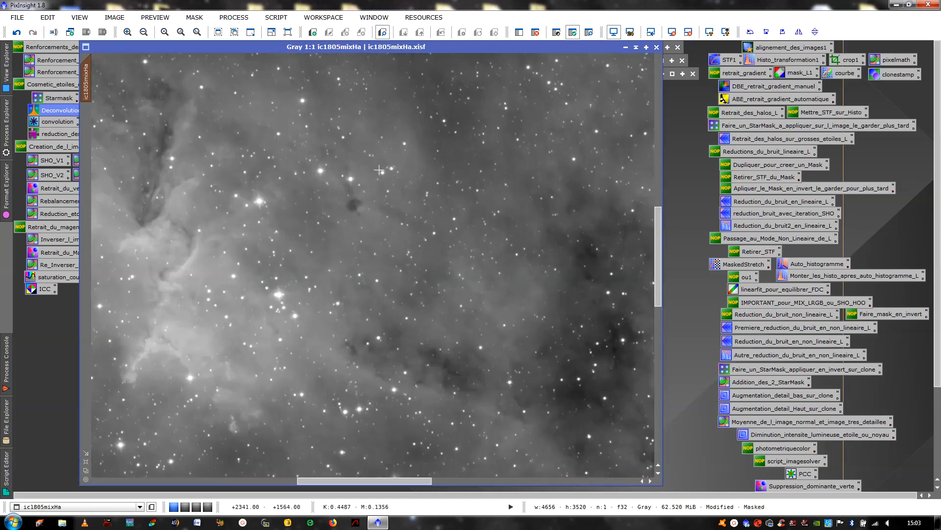
click(18, 33)
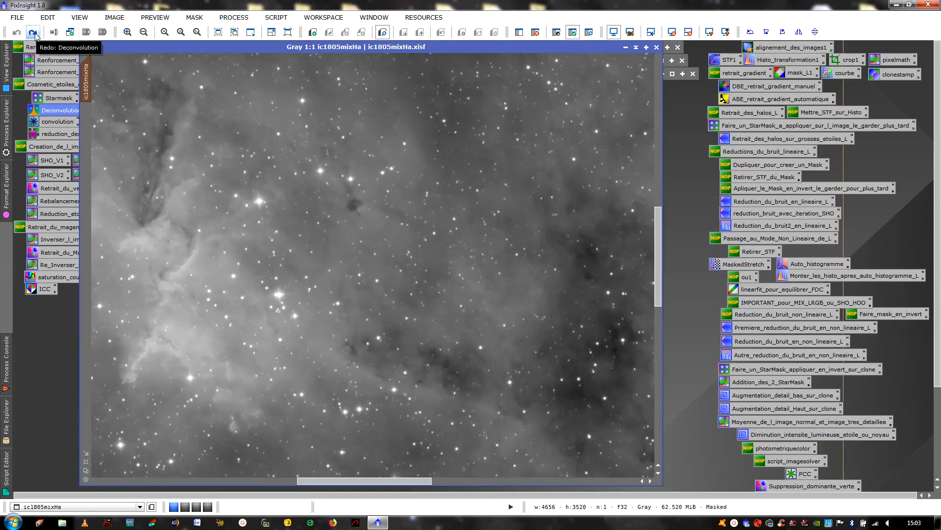
click(35, 34)
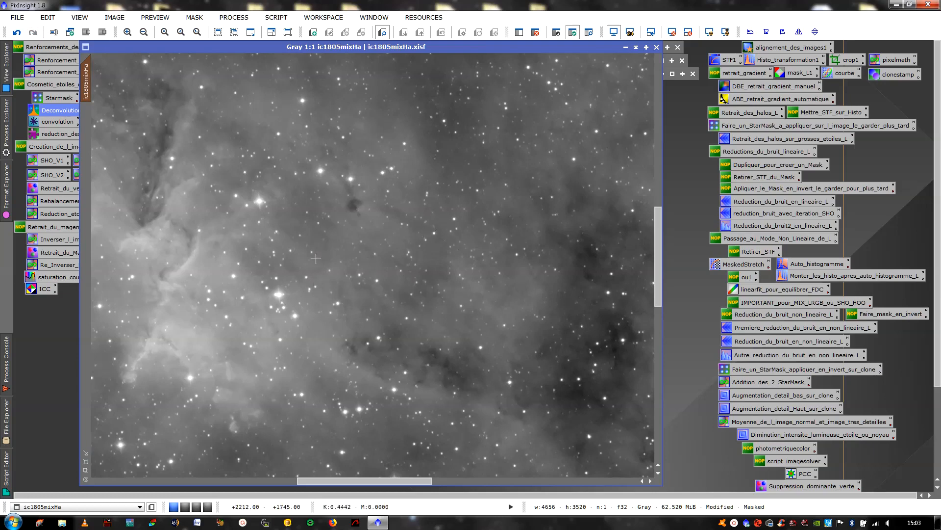
- Enlarge the stars to 7:1 and open the saved reduction_des_etoiles process with its window clear of the image
scroll(316, 258, up, 5)
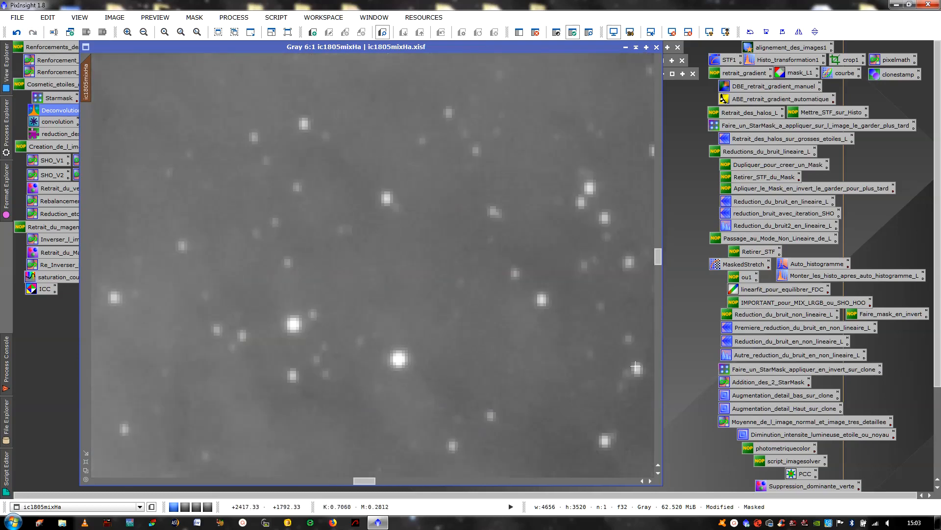
drag(378, 48, 425, 42)
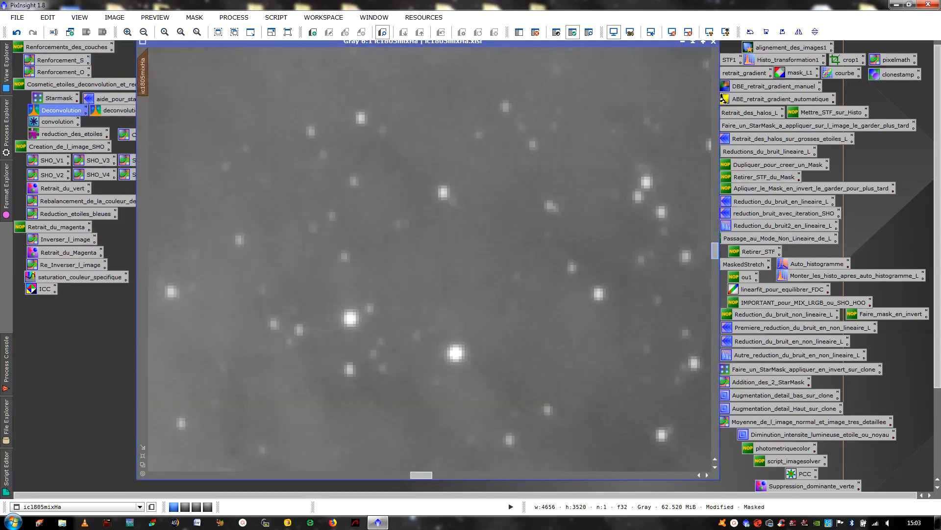
mouse_move(713, 254)
mouse_down()
mouse_move(717, 267)
mouse_move(717, 258)
mouse_up()
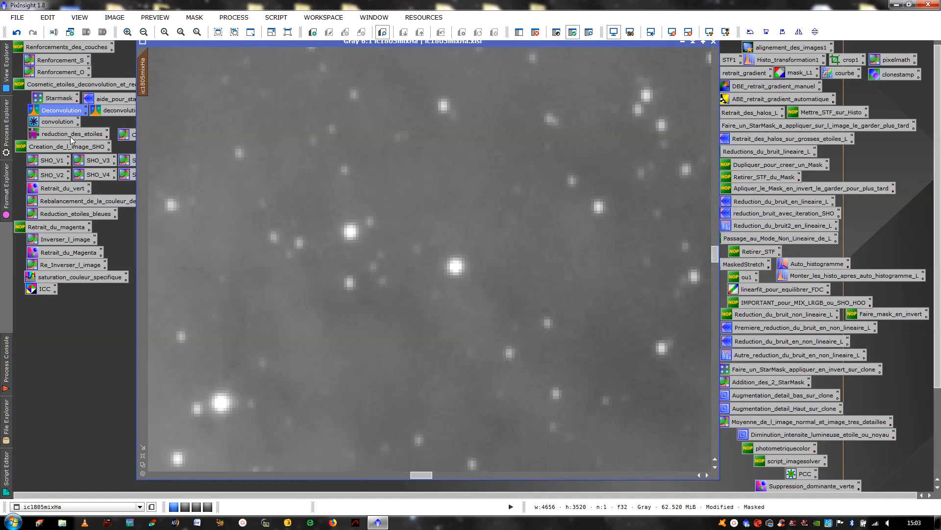
scroll(369, 203, up, 1)
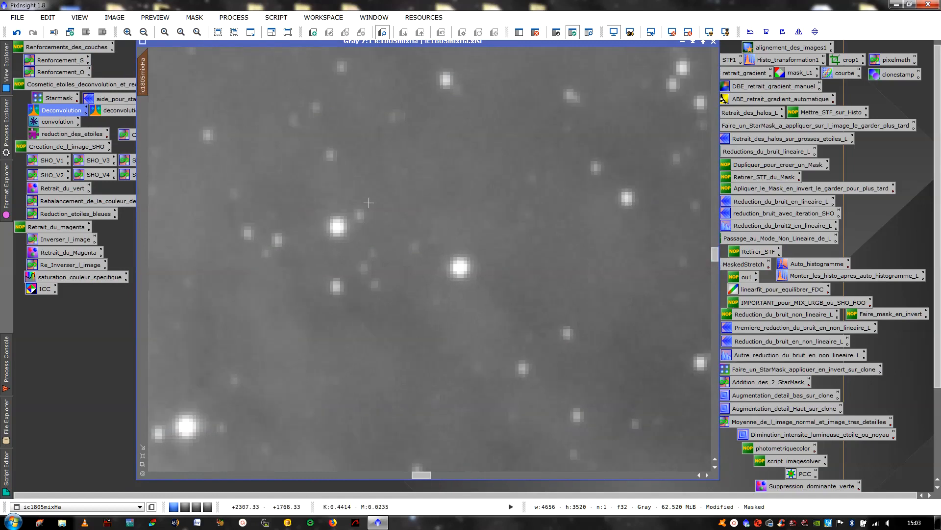
double_click(63, 136)
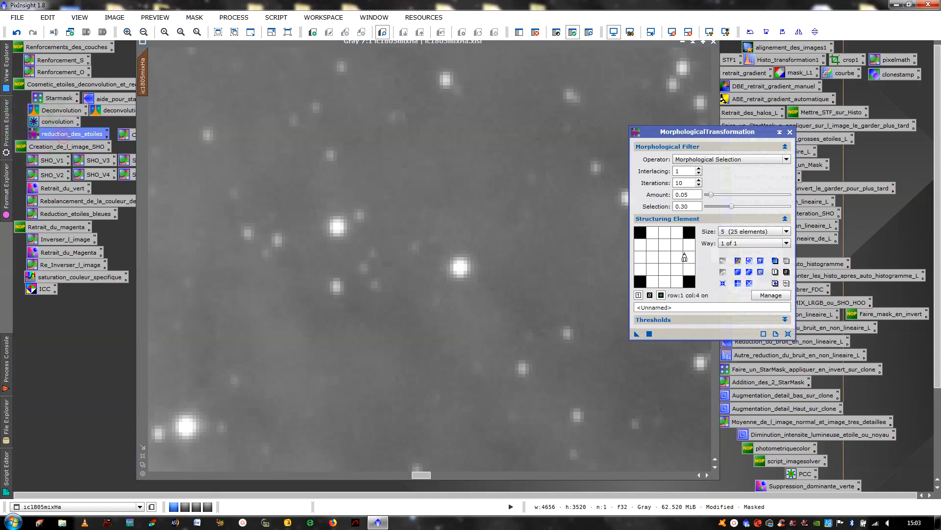
drag(704, 135, 823, 84)
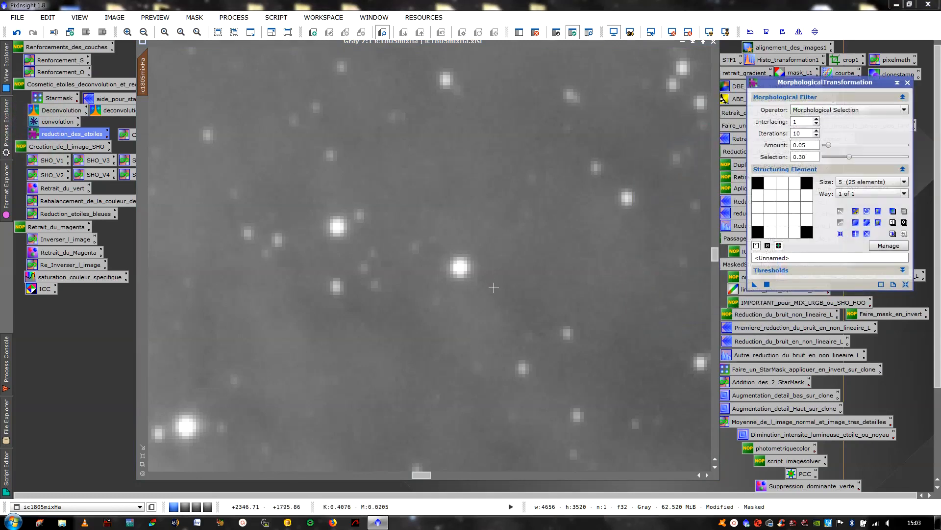
- Check the mask overlay and apply the Morphological Selection star reduction with 10 iterations, amount 0.05 and selection 0.30 to ic1805mixHa
key(ctrl+k)
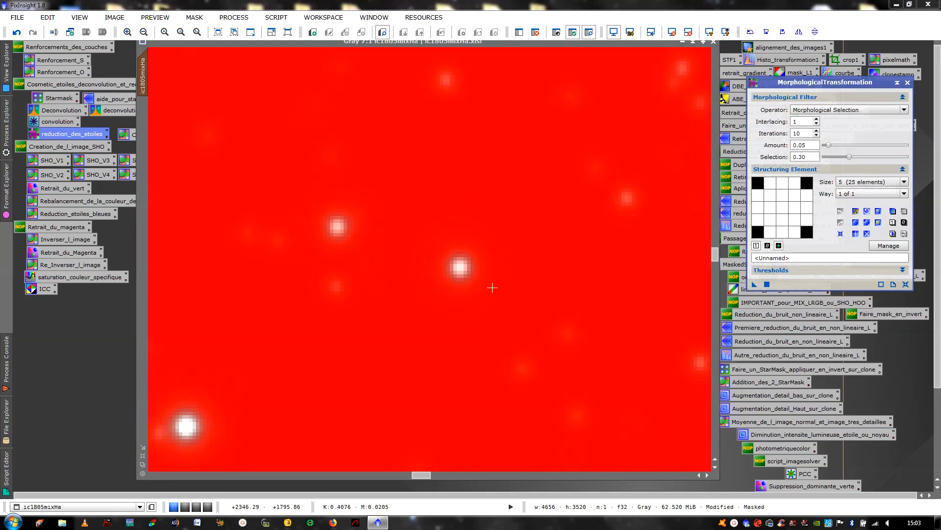
key(ctrl+k)
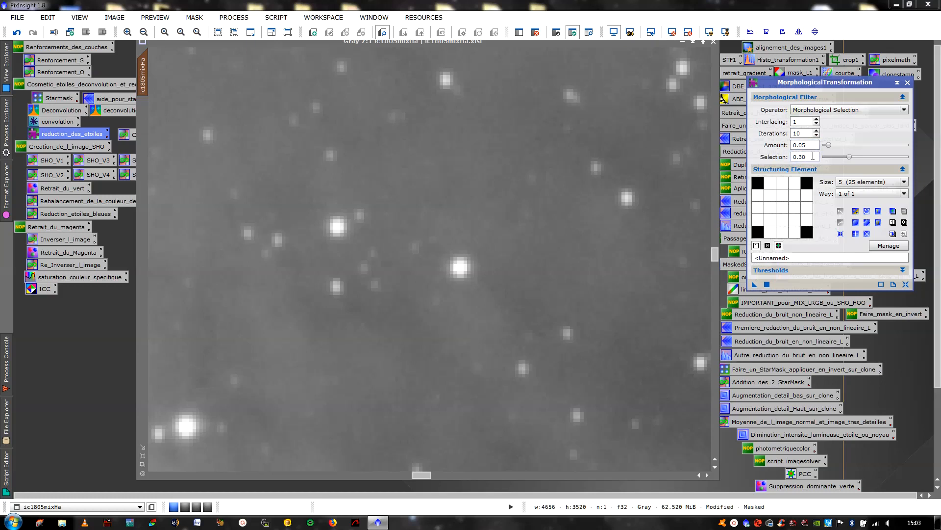
click(564, 227)
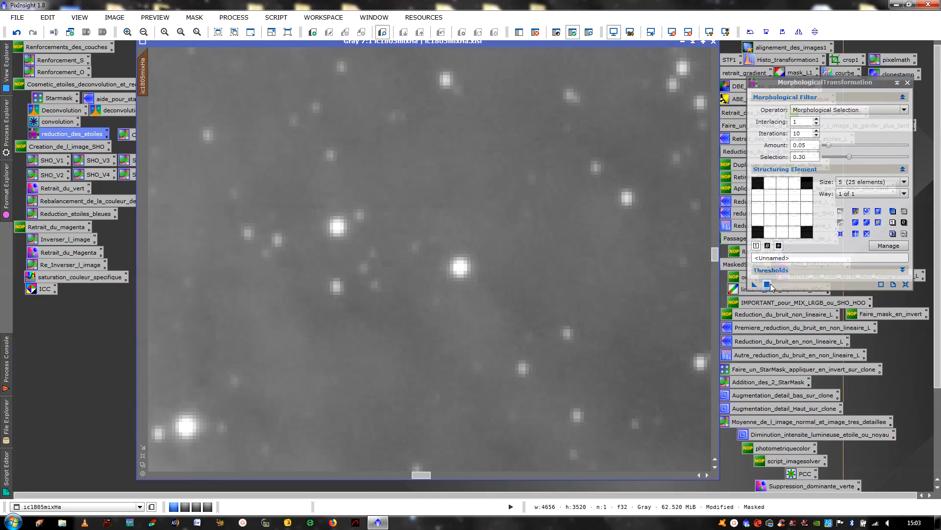
click(767, 284)
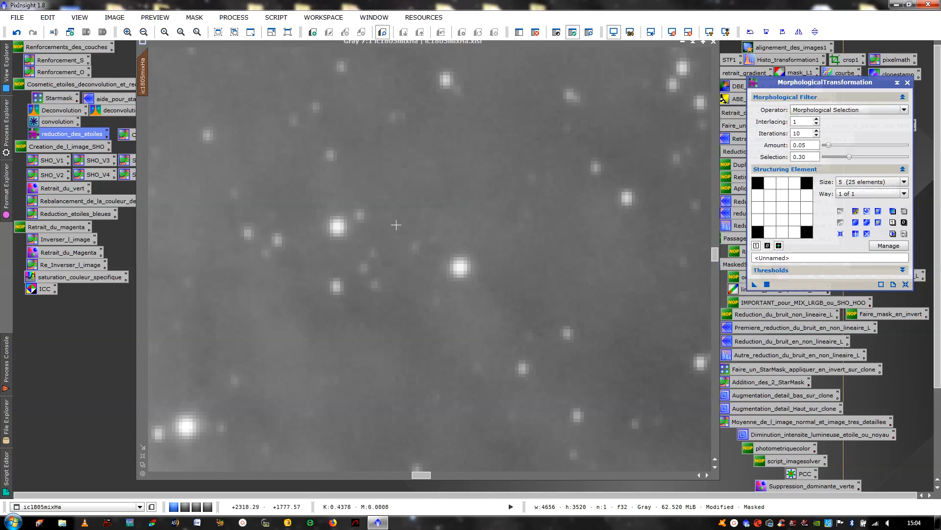
- Close the MorphologicalTransformation window, compare the stars before and after the reduction, and fit the whole image in view
click(908, 83)
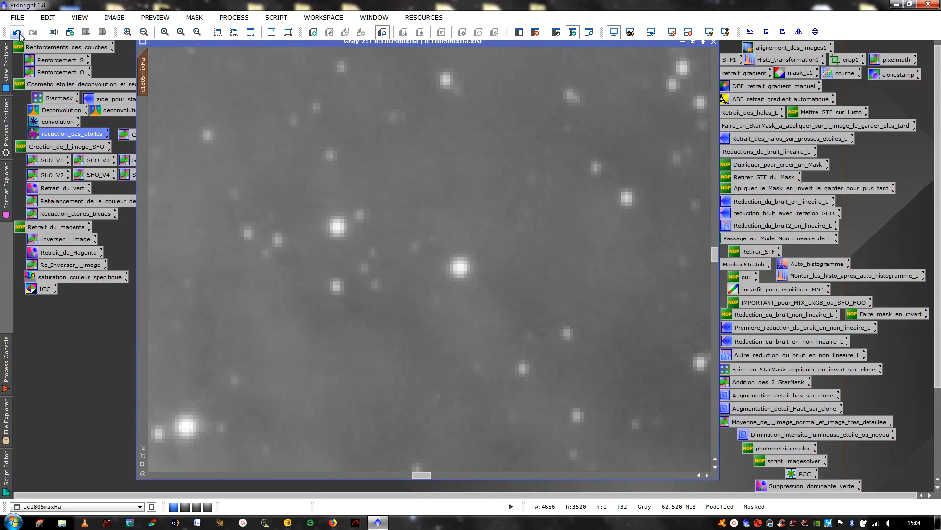
click(17, 33)
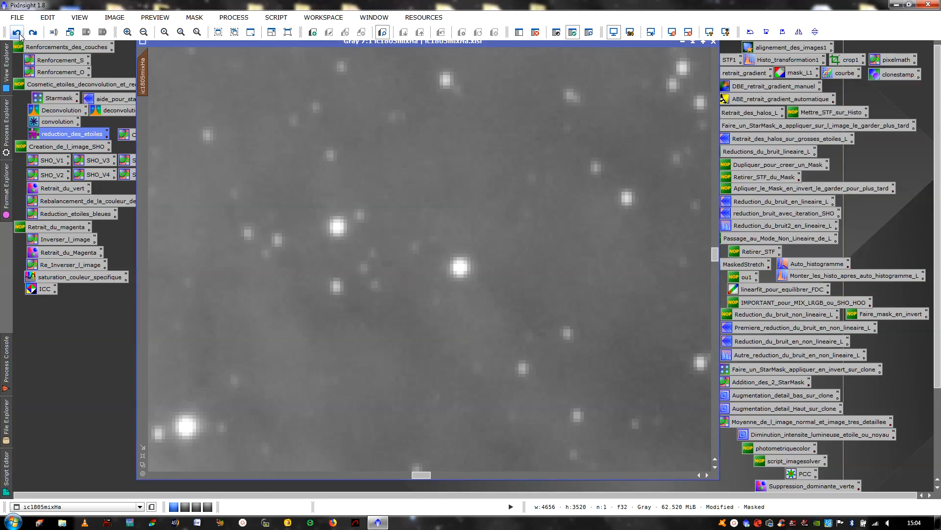
click(33, 33)
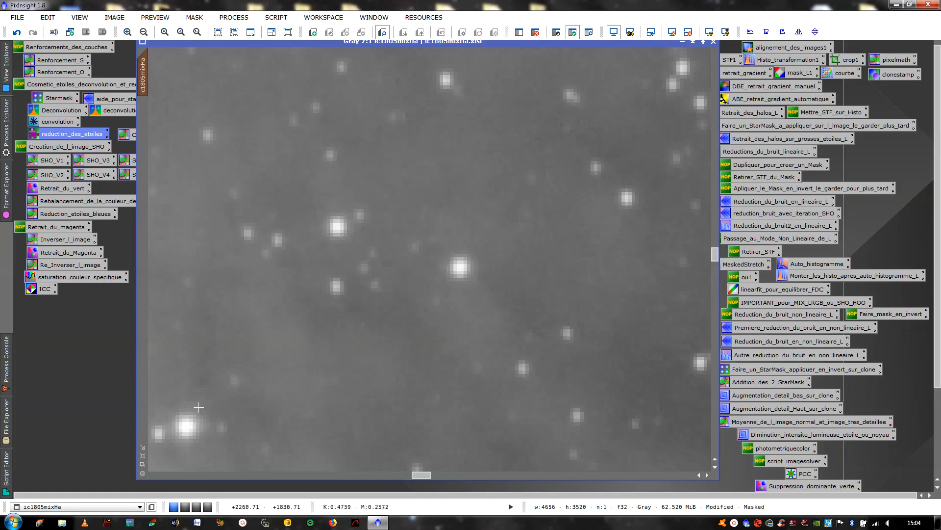
click(143, 456)
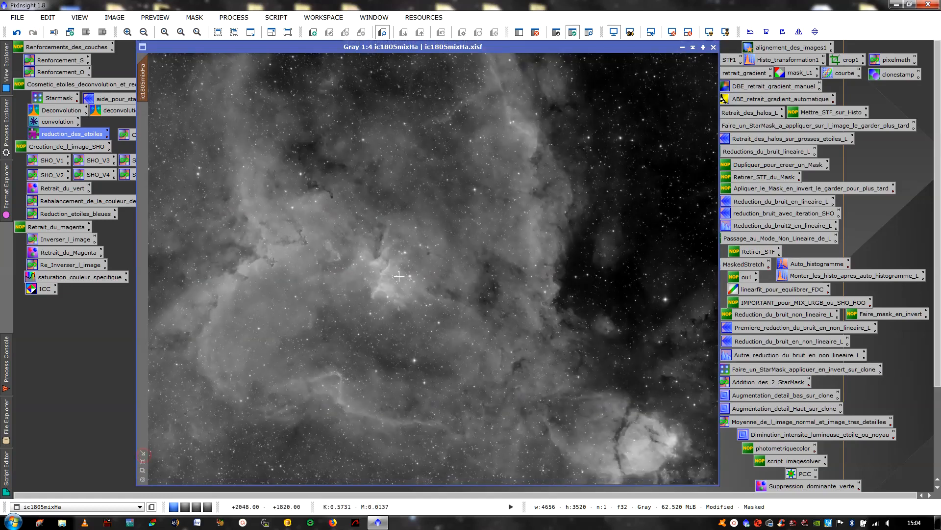
- Compare the stars beside the bright nebula core at 4:1 before and after the morphological star reduction, keeping the reduction applied
scroll(399, 276, up, 5)
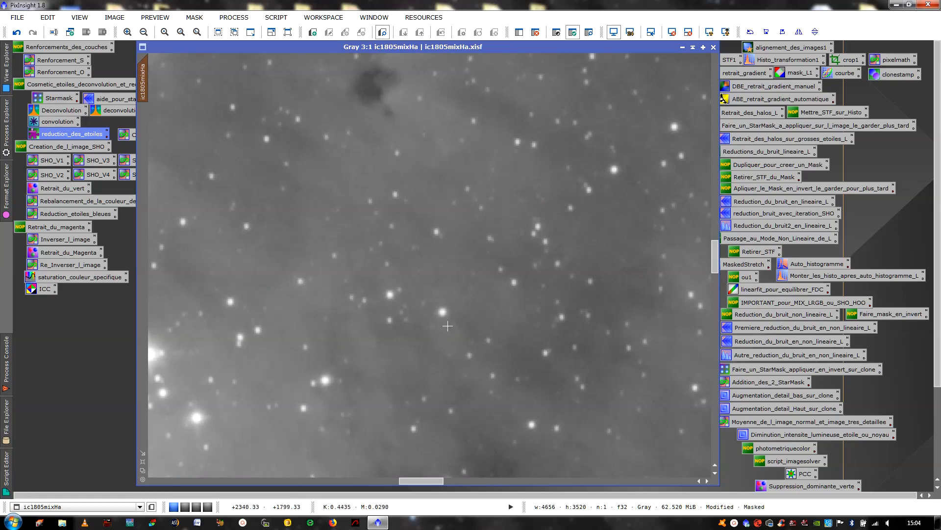
scroll(445, 311, up, 1)
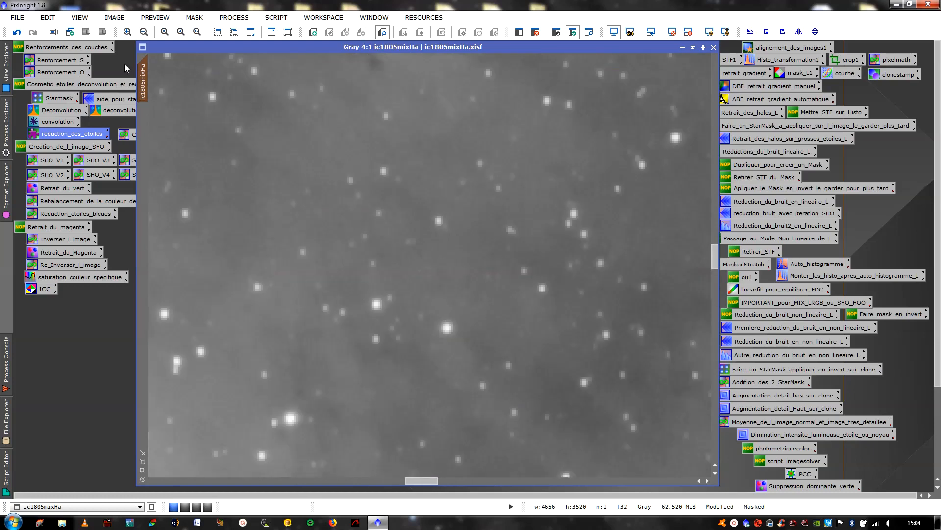
click(17, 36)
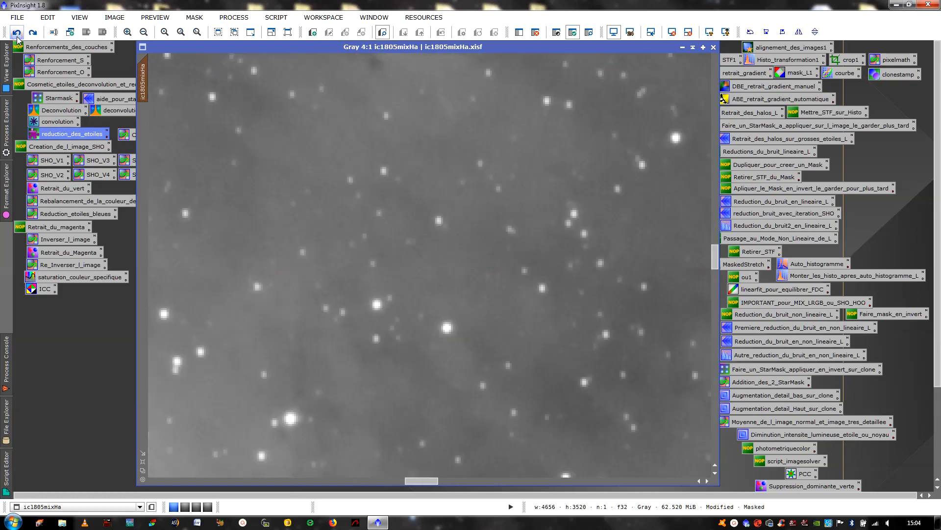
click(17, 37)
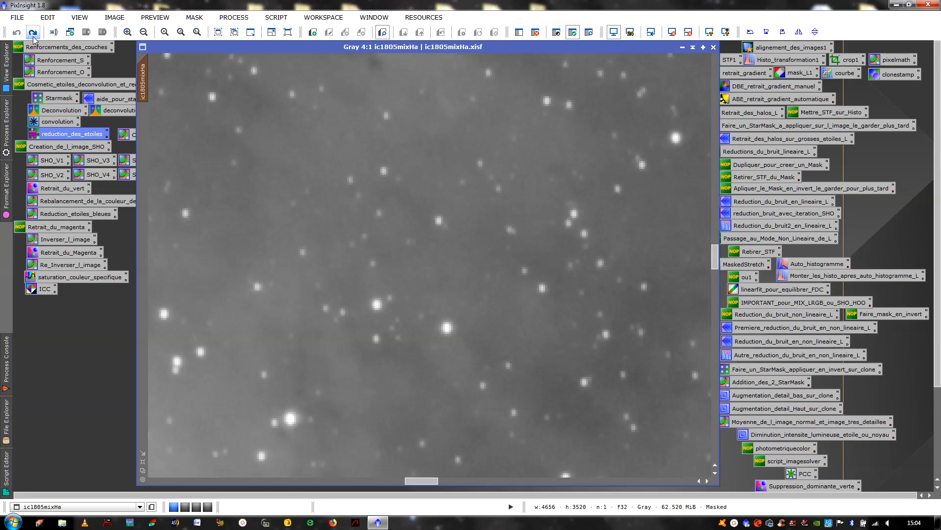
click(32, 37)
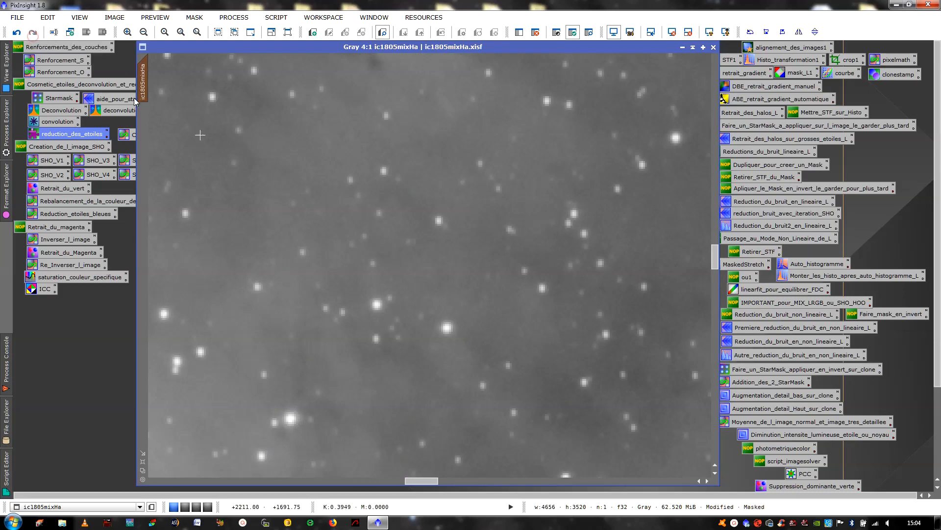
- Compare individual stars at 7:1 without and with the MorphologicalTransformation, restore the reduction, and fit the whole image in view
scroll(358, 206, up, 3)
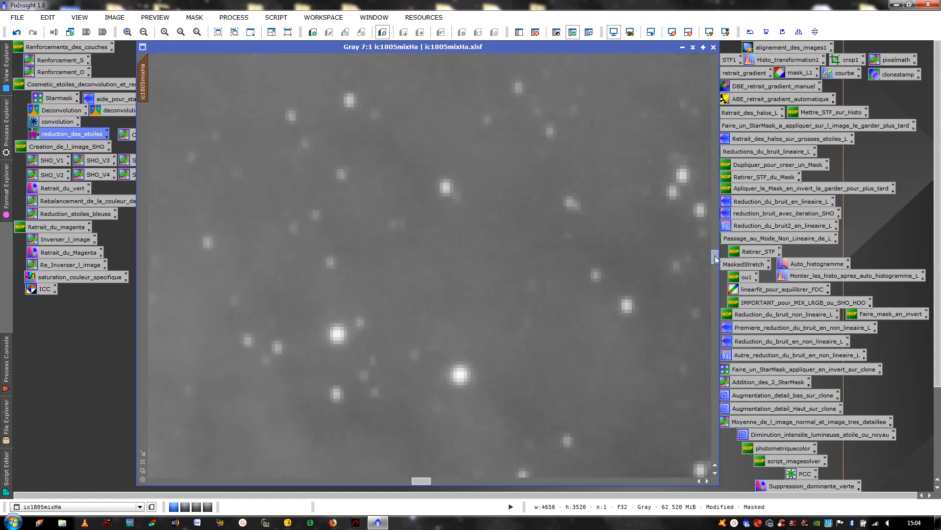
mouse_move(715, 259)
mouse_down()
mouse_move(716, 270)
mouse_move(716, 260)
mouse_up()
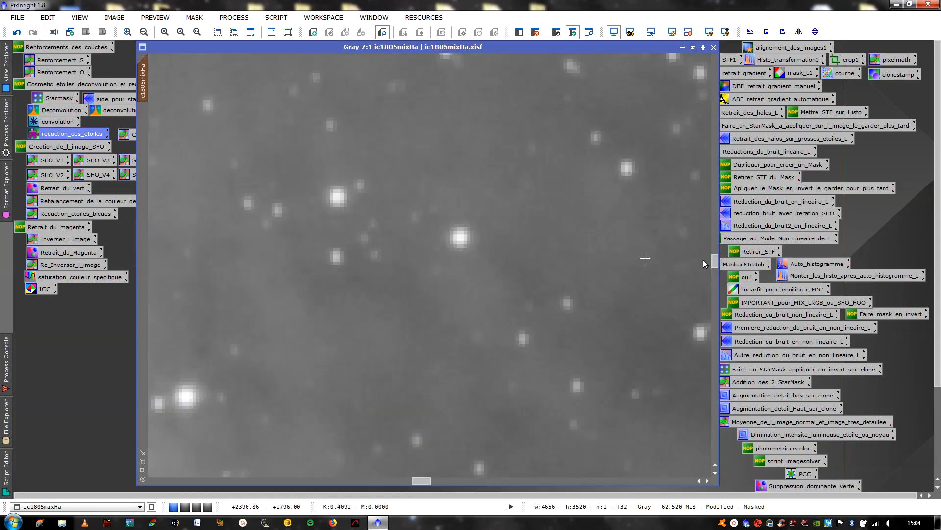
click(17, 32)
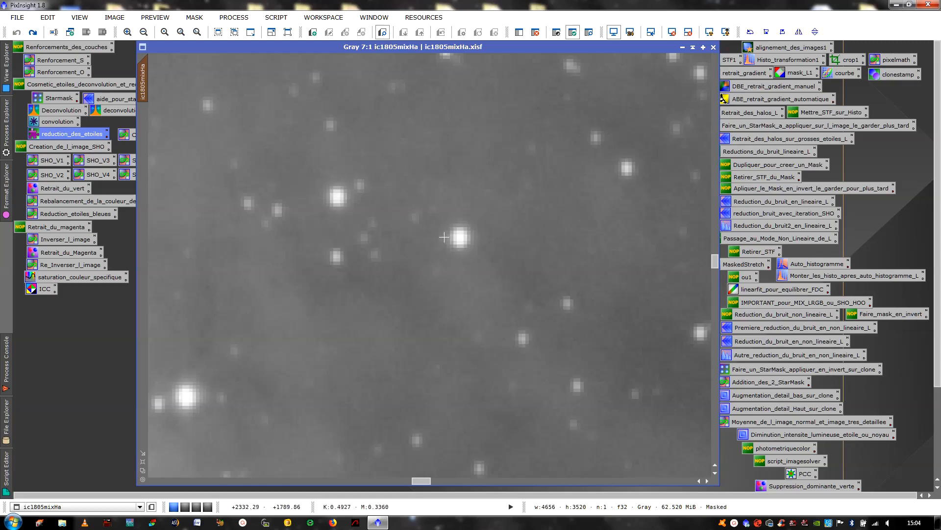
click(33, 33)
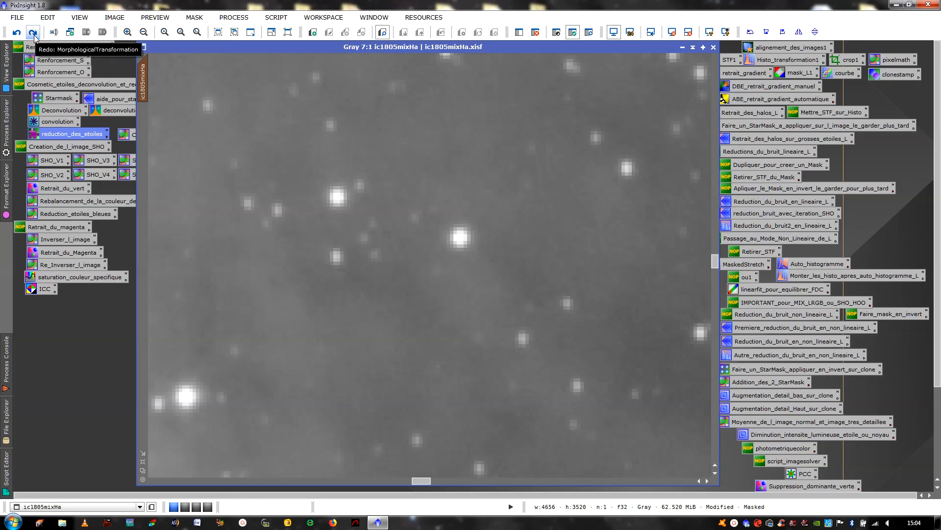
click(33, 33)
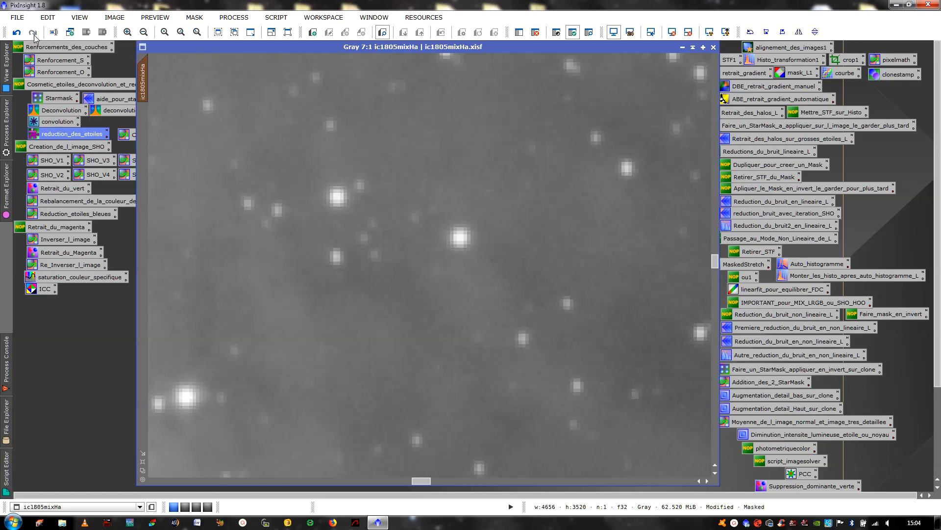
click(142, 461)
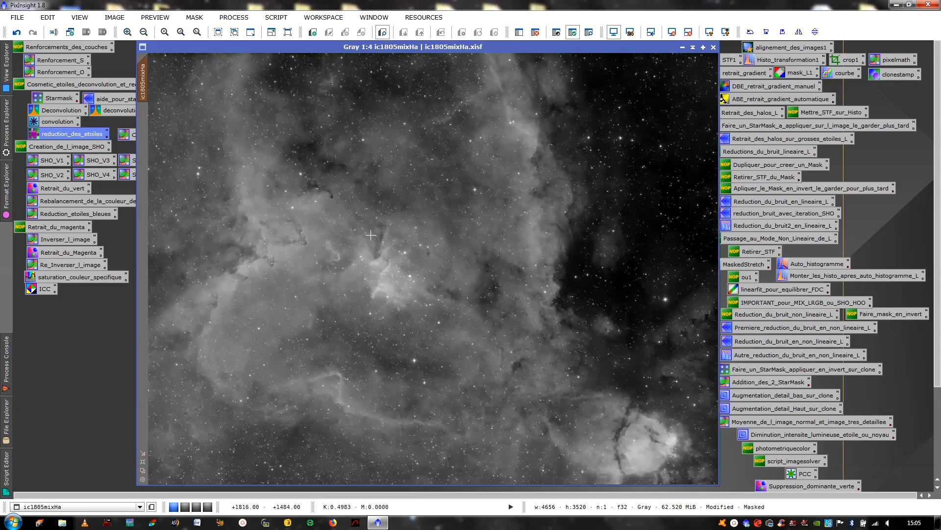